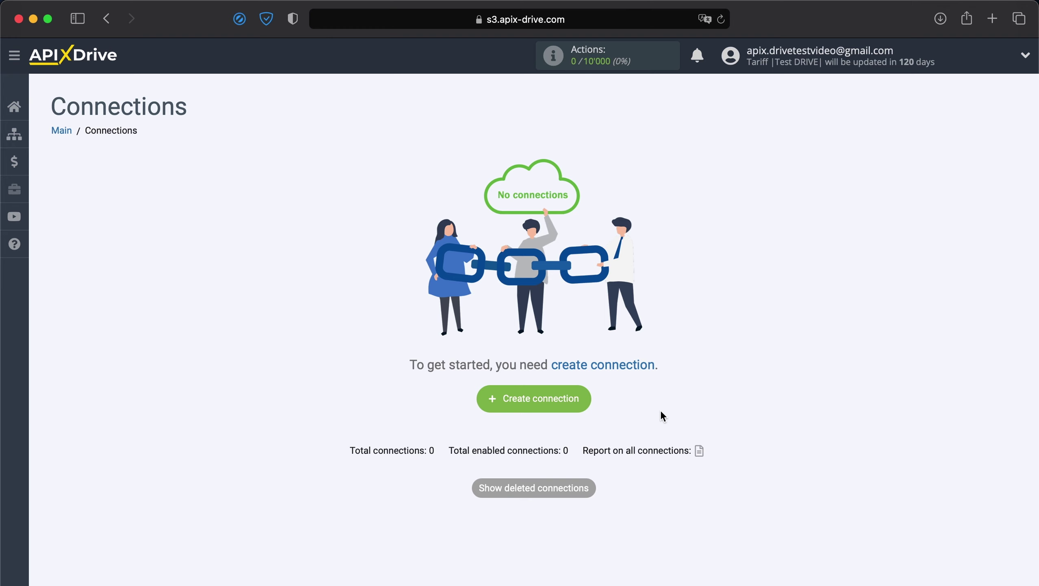
Step: Start a new connection with Ecwid as the data source system
left_click(557, 399)
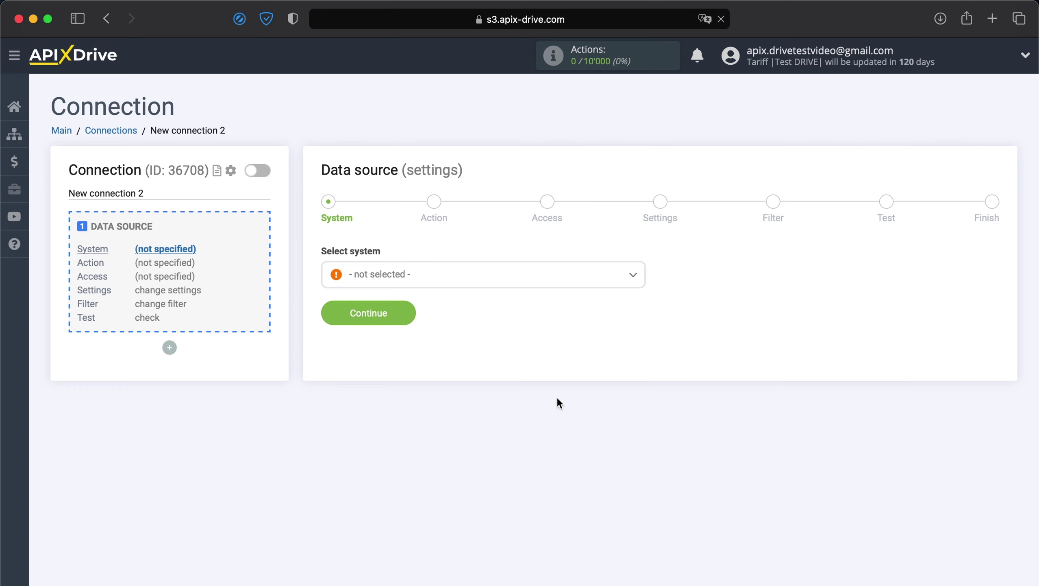
left_click(477, 282)
scroll(449, 404, "down", 15)
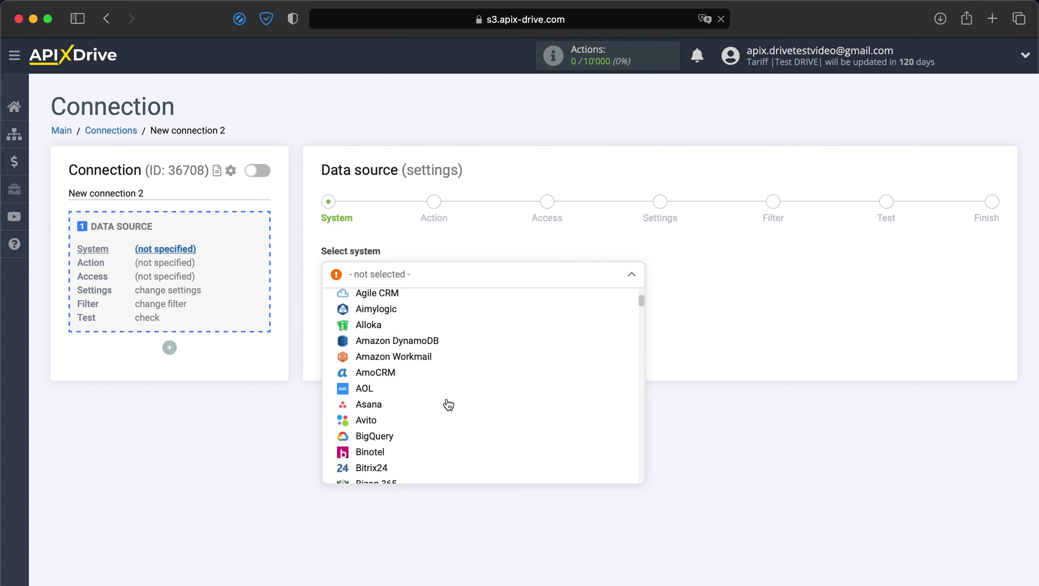
scroll(448, 404, "down", 5)
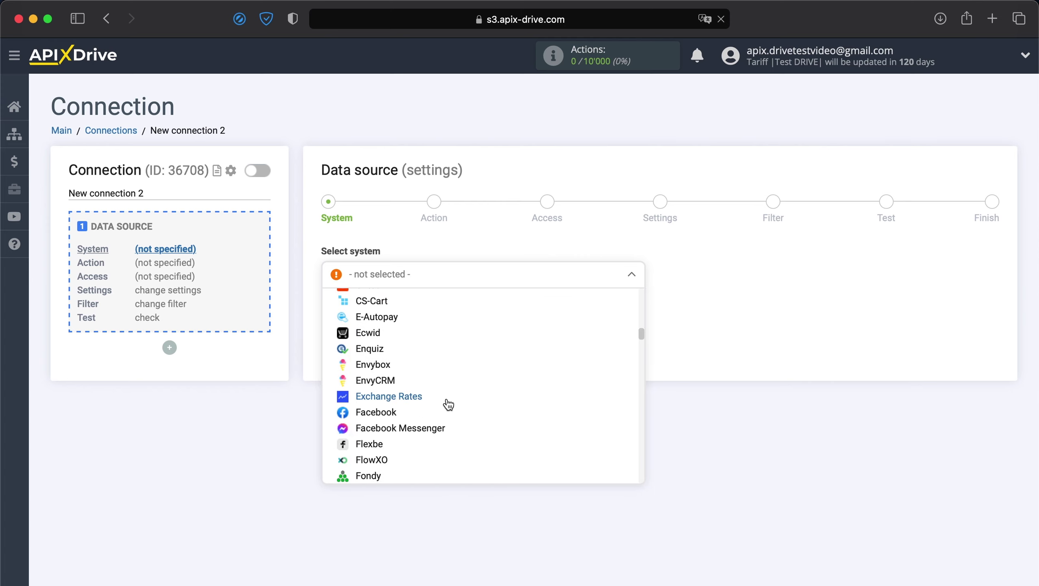
left_click(375, 338)
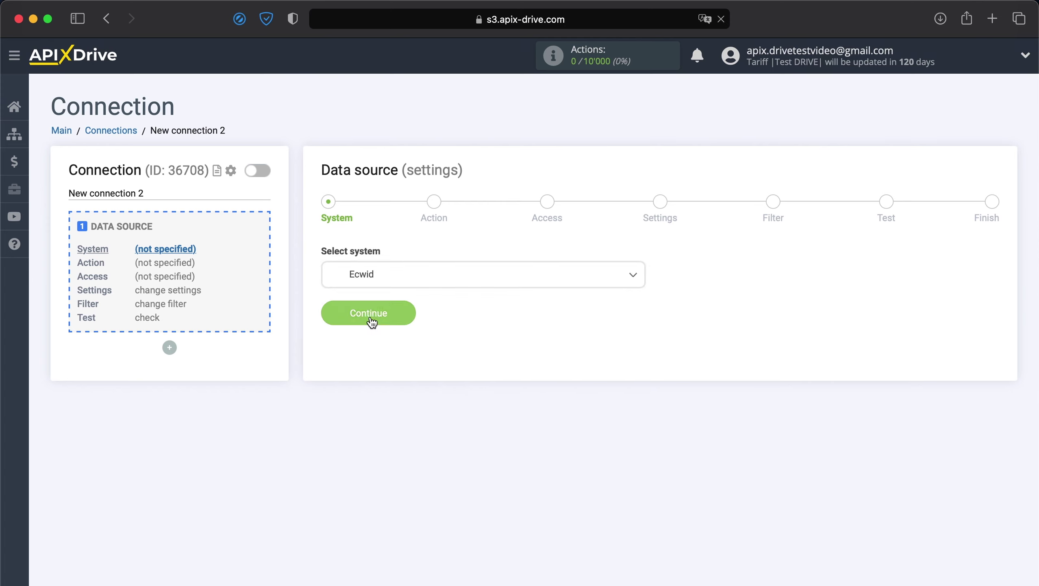
left_click(371, 316)
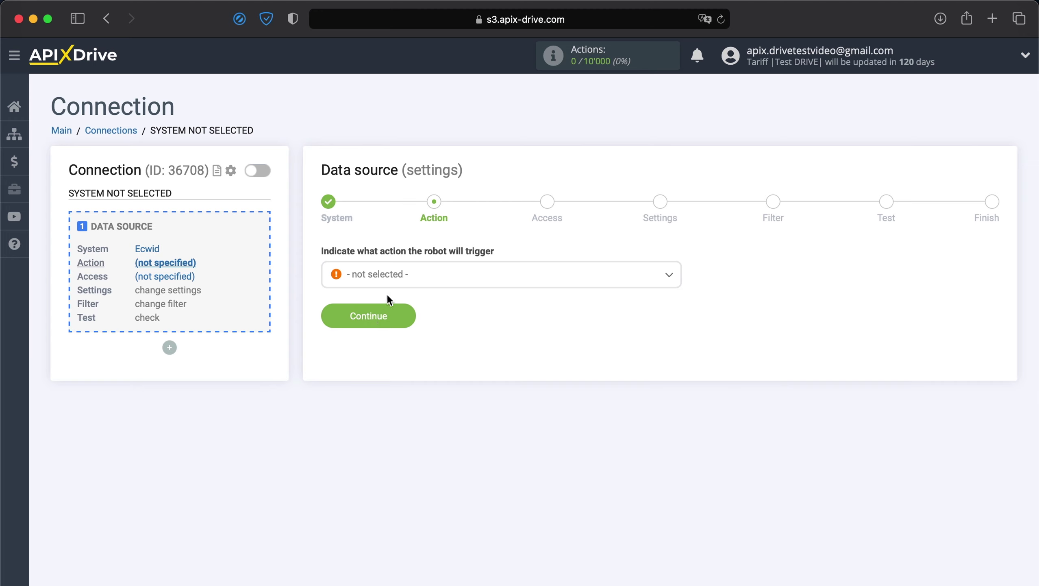
Step: Set the Ecwid trigger action to Get Orders (new)
left_click(395, 280)
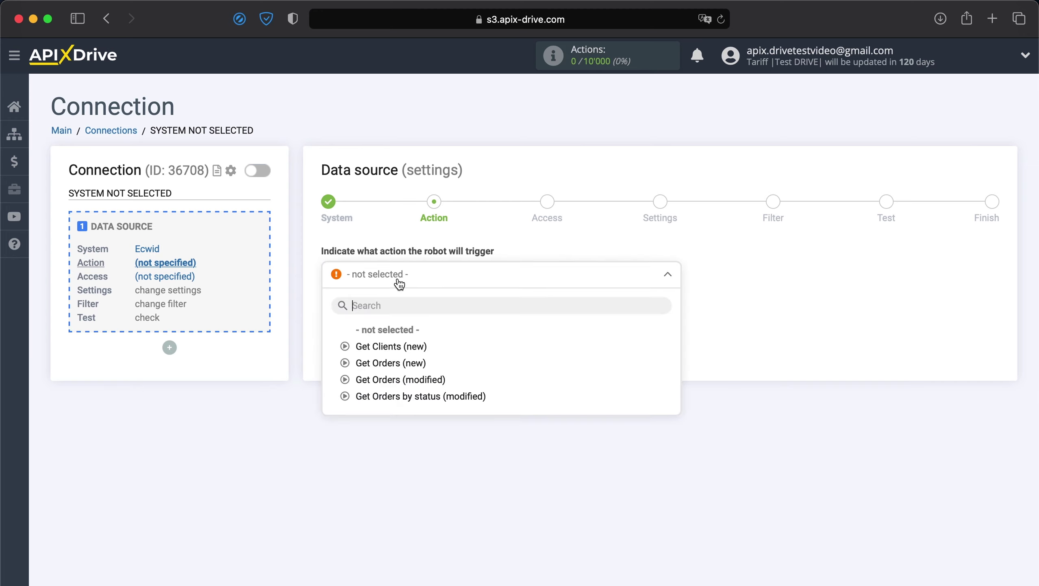
left_click(372, 363)
left_click(356, 319)
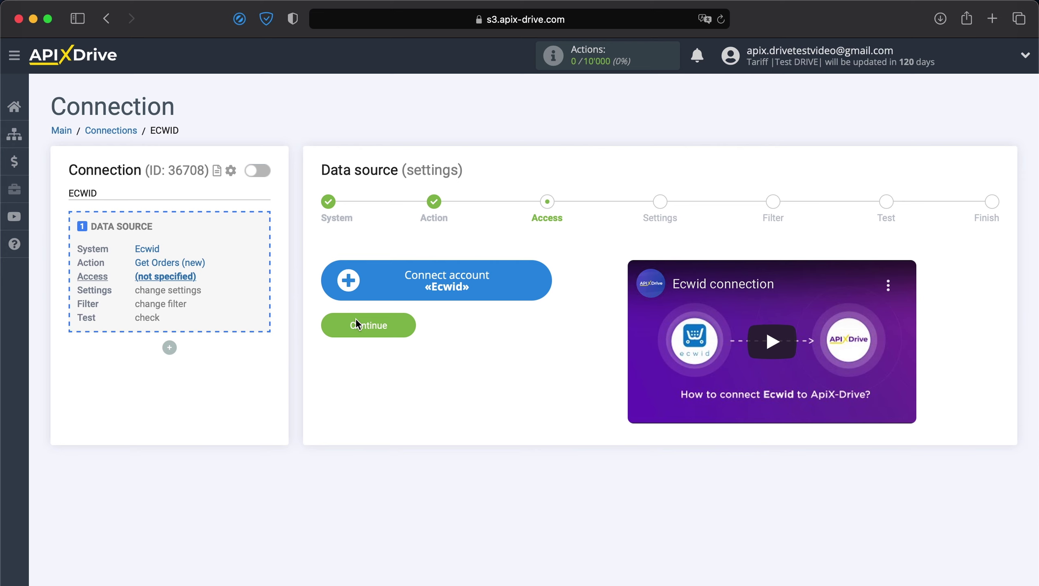
Step: Sign in to Ecwid with the store account's e-mail and password
left_click(395, 296)
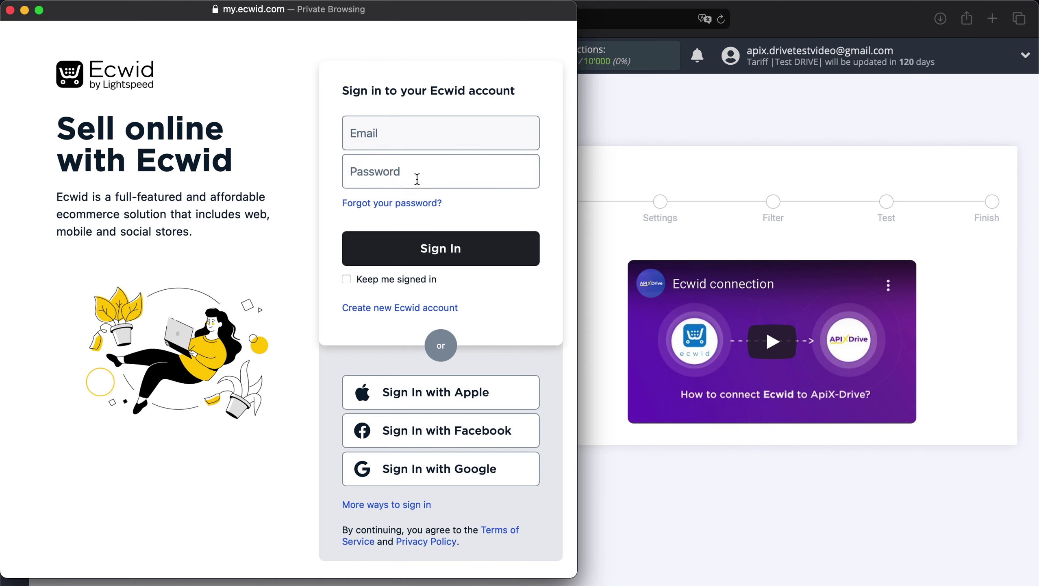
left_click(410, 138)
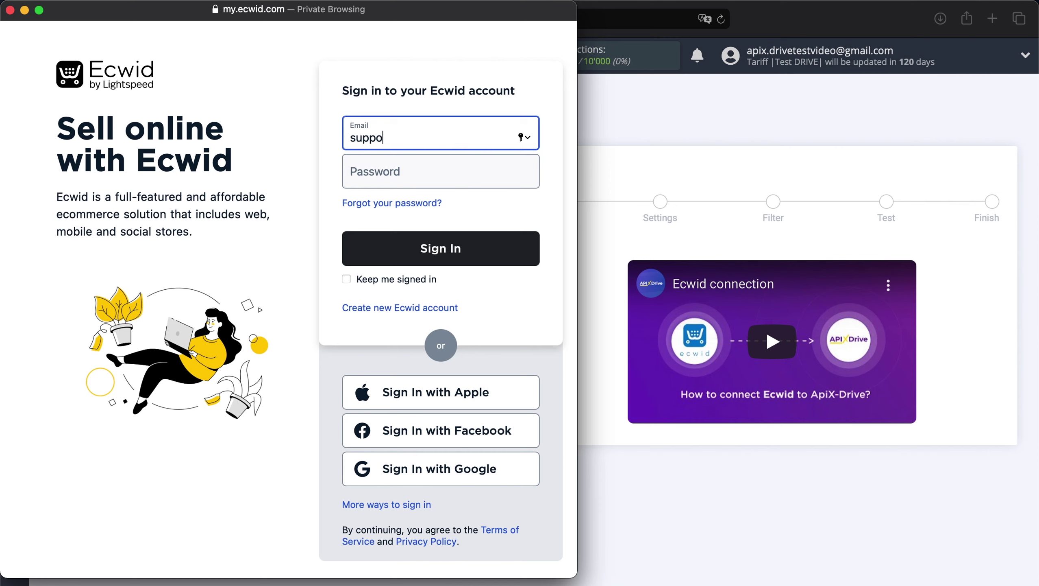
left_click(399, 180)
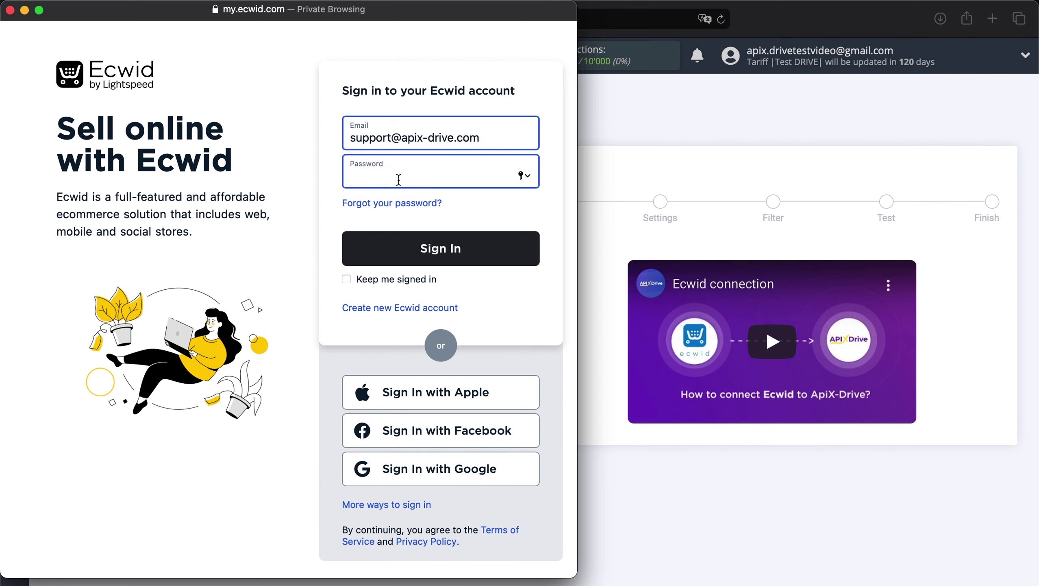
type("••••••••••••")
left_click(392, 246)
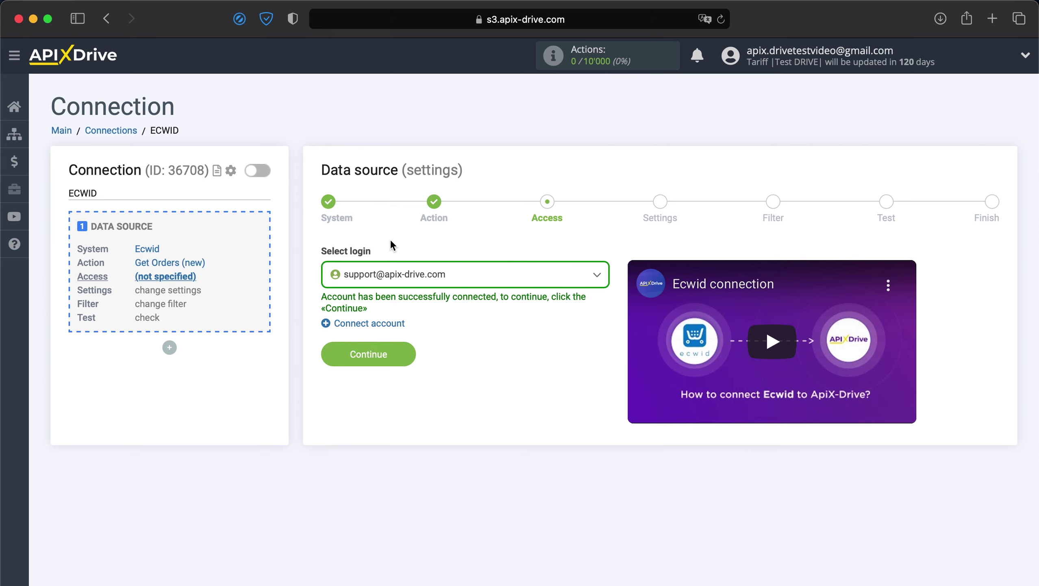
Step: Select the connected Ecwid login and continue past Settings and Filter without conditions
left_click(412, 274)
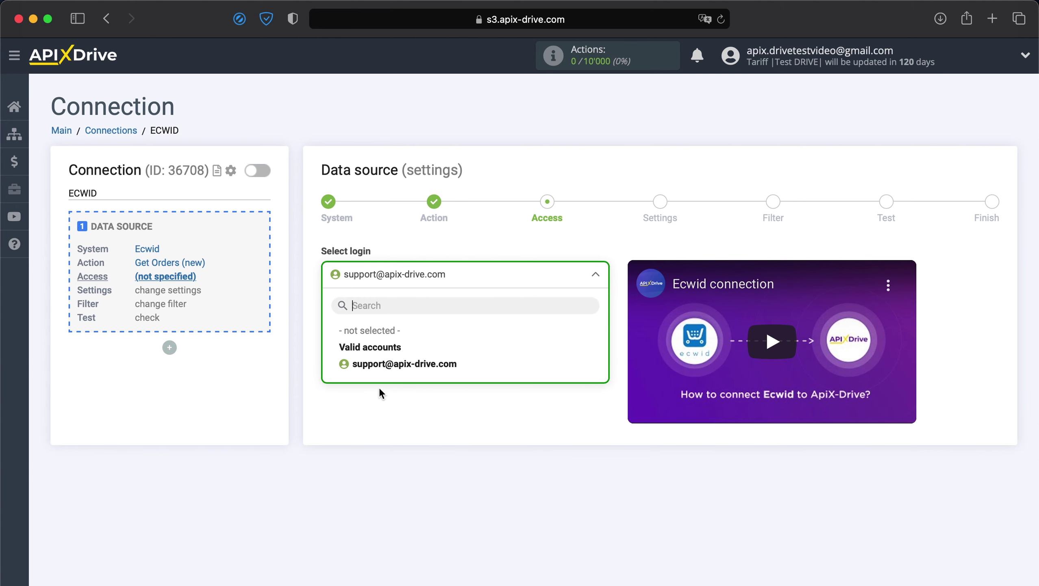
left_click(362, 364)
left_click(362, 364)
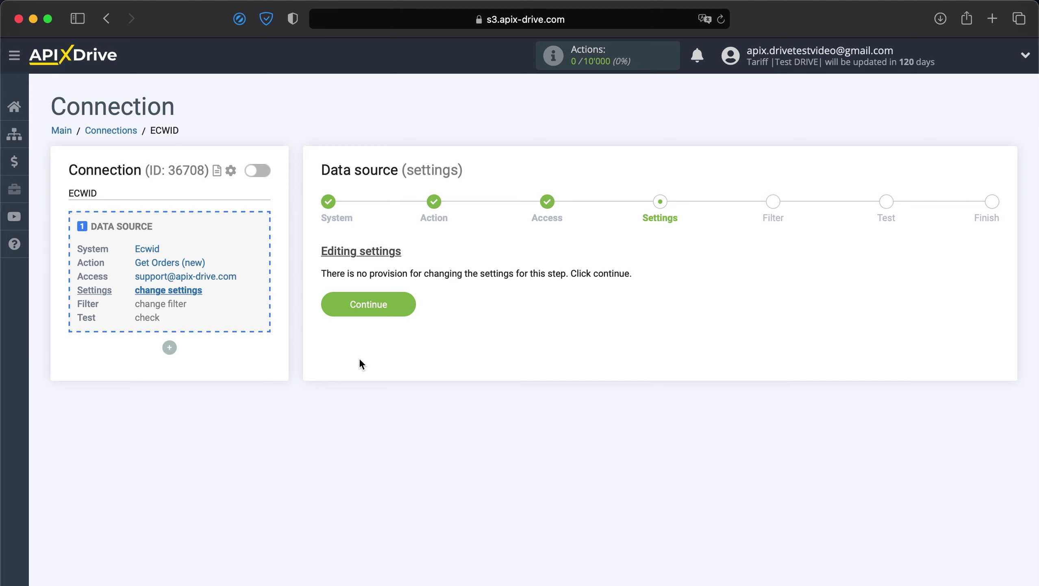
left_click(371, 304)
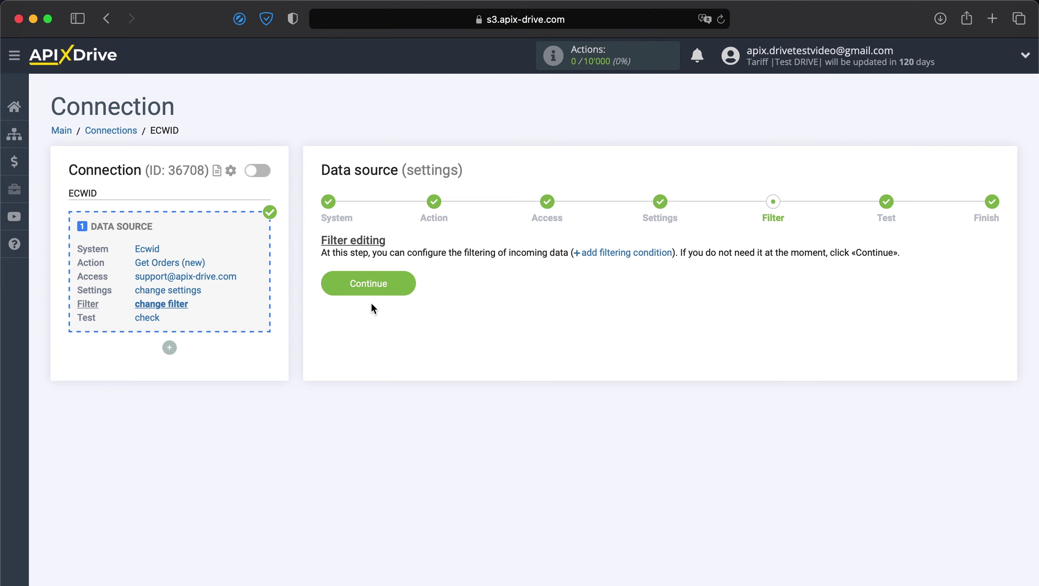
left_click(378, 286)
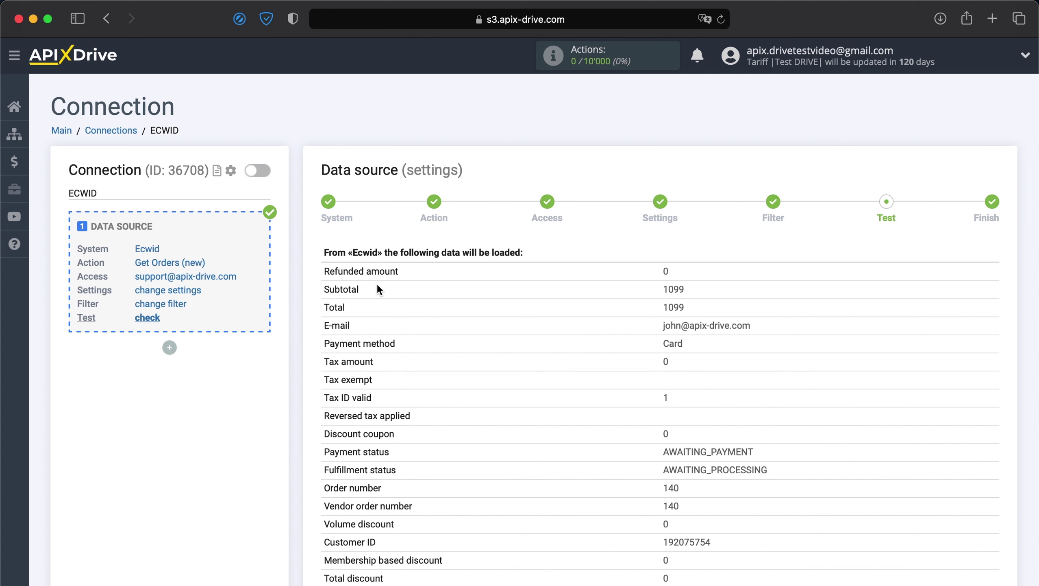
Step: Review the sample Ecwid order data and finish the source setup
scroll(377, 283, "down", 5)
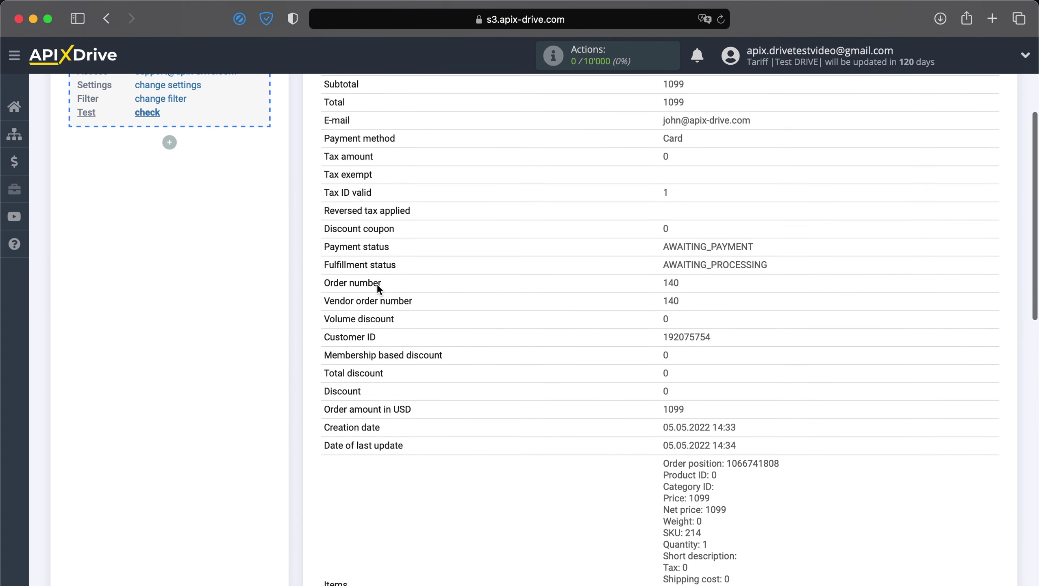
scroll(376, 284, "down", 9)
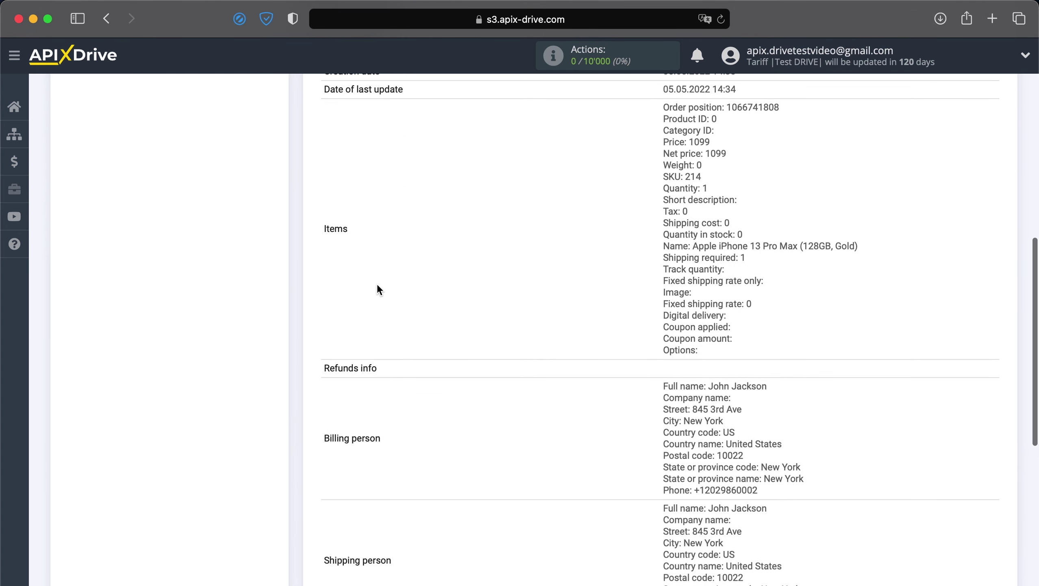
scroll(377, 286, "down", 9)
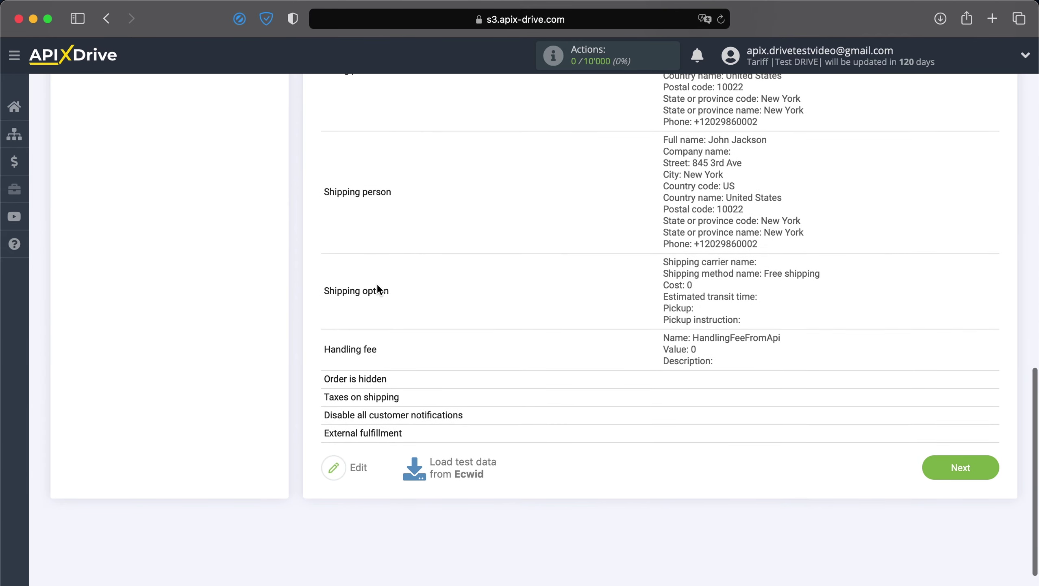
left_click(975, 464)
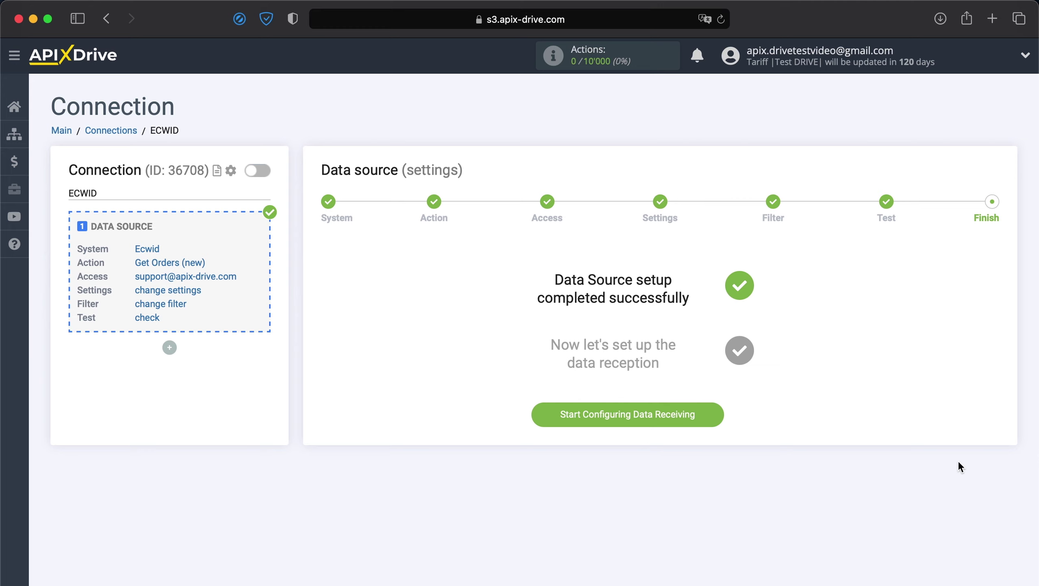
Step: Start configuring data receiving with Moosend as the destination system
left_click(655, 412)
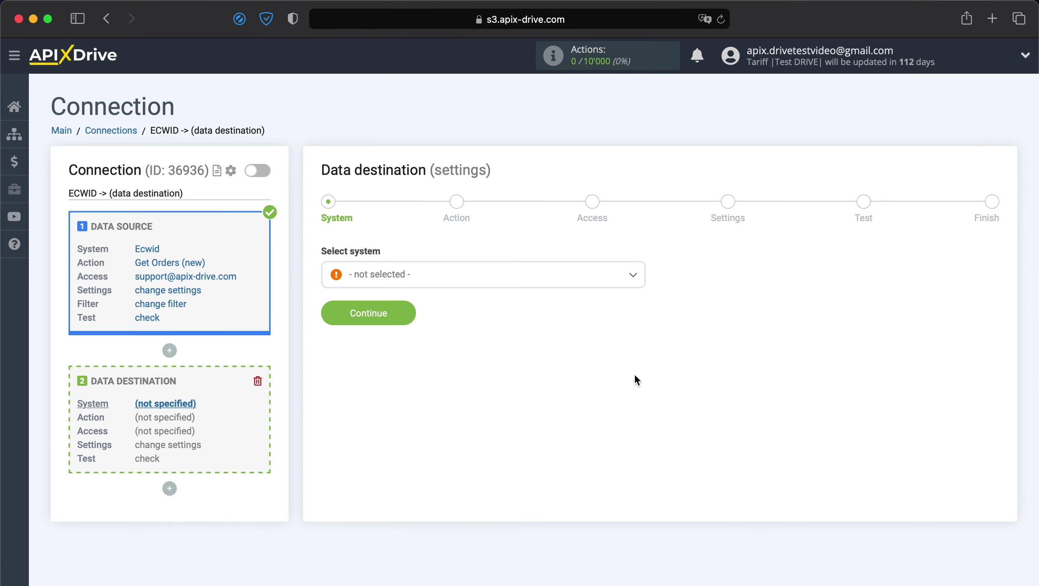
left_click(618, 289)
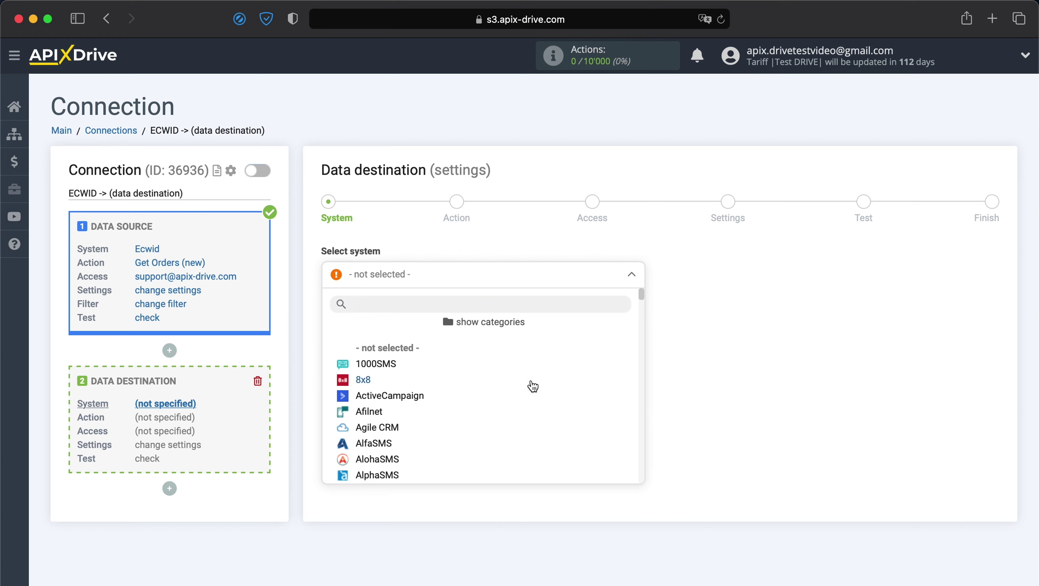
scroll(533, 386, "down", 15)
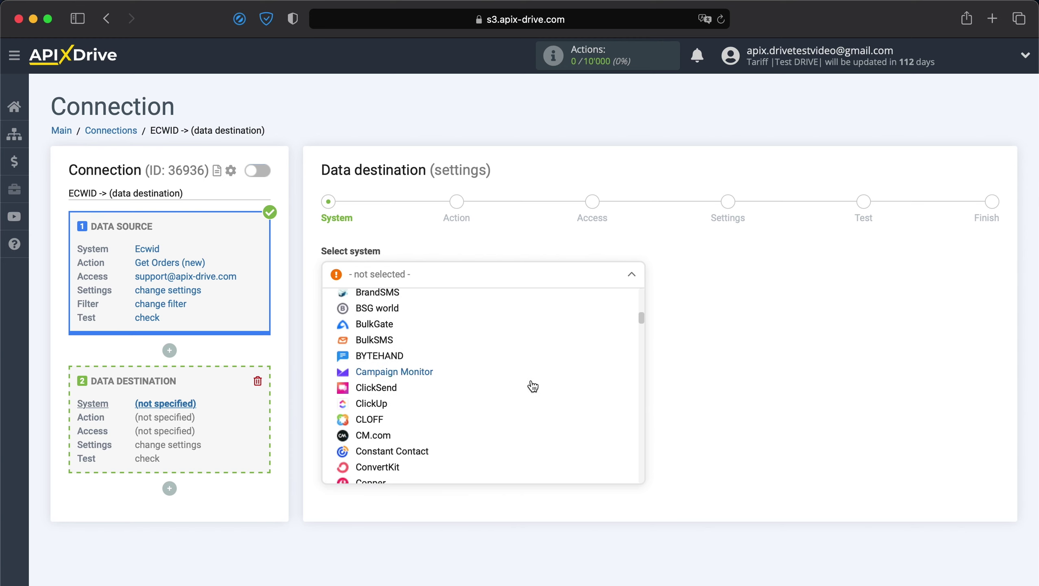
scroll(533, 386, "down", 15)
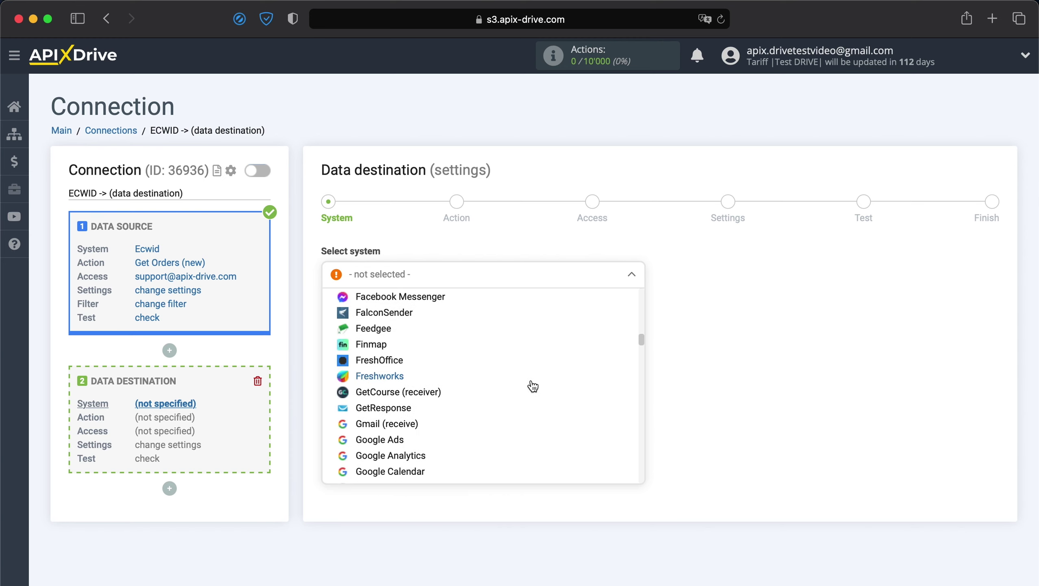
scroll(533, 386, "down", 15)
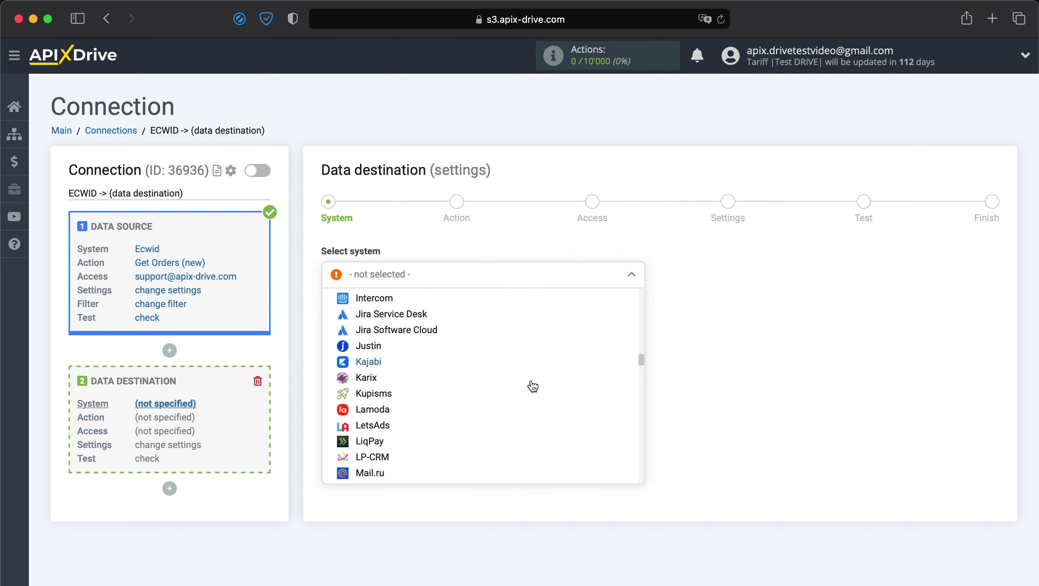
scroll(532, 386, "down", 10)
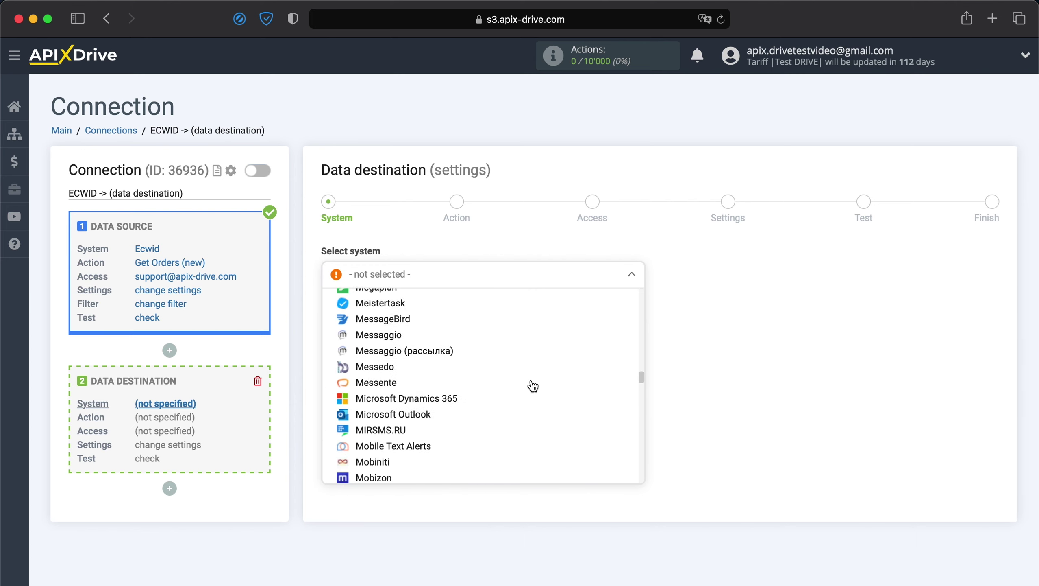
scroll(533, 386, "down", 5)
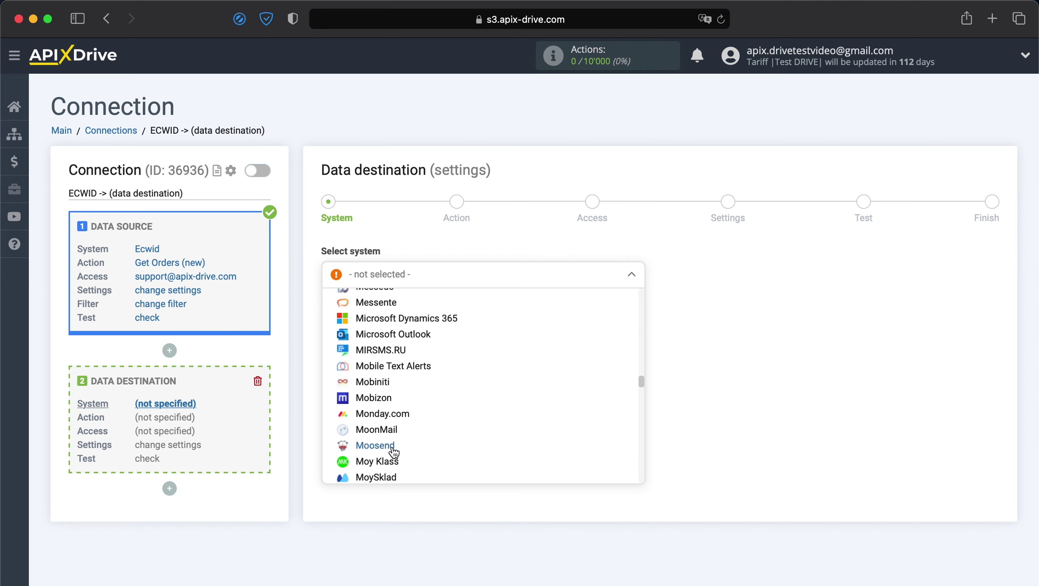
left_click(375, 445)
left_click(390, 317)
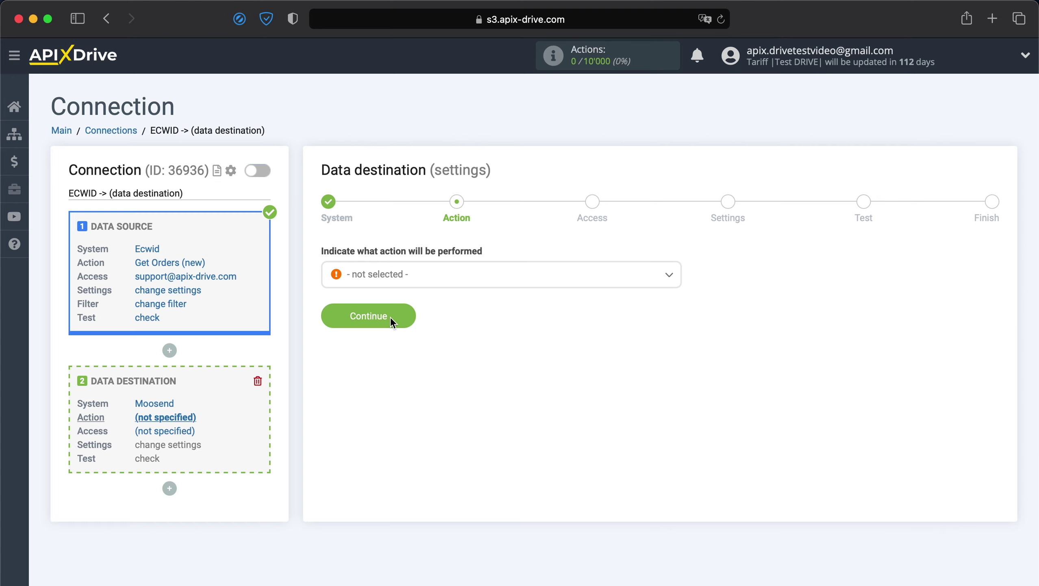
Step: Set the Moosend action to Add / Update Contact and begin connecting a Moosend account
left_click(408, 282)
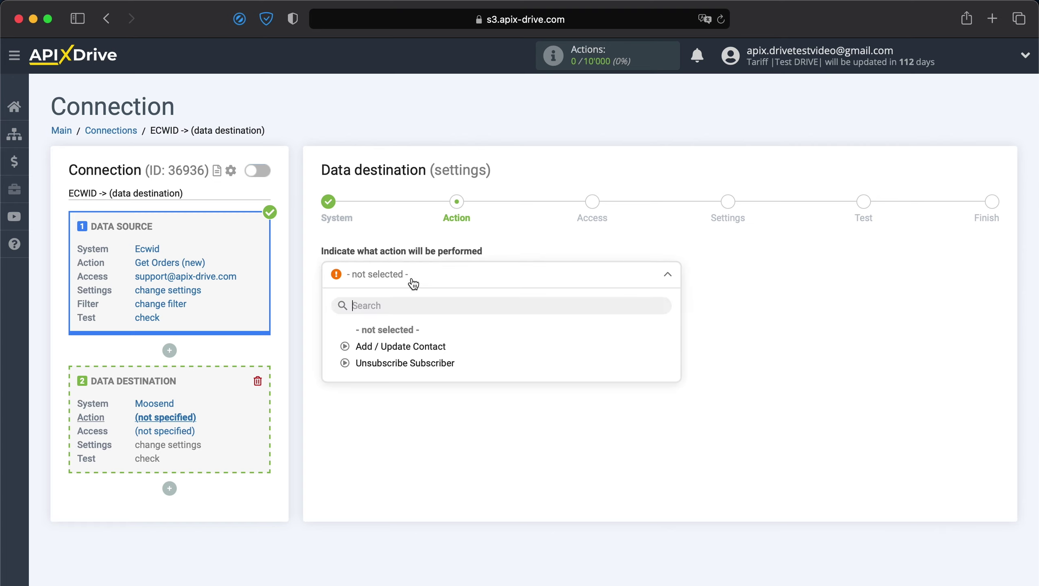
left_click(388, 345)
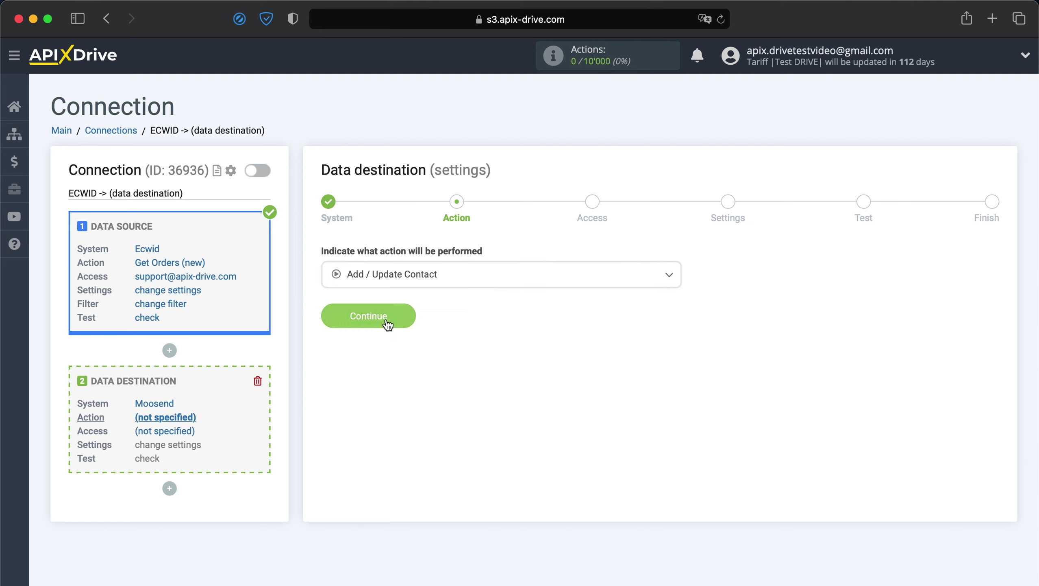
left_click(387, 319)
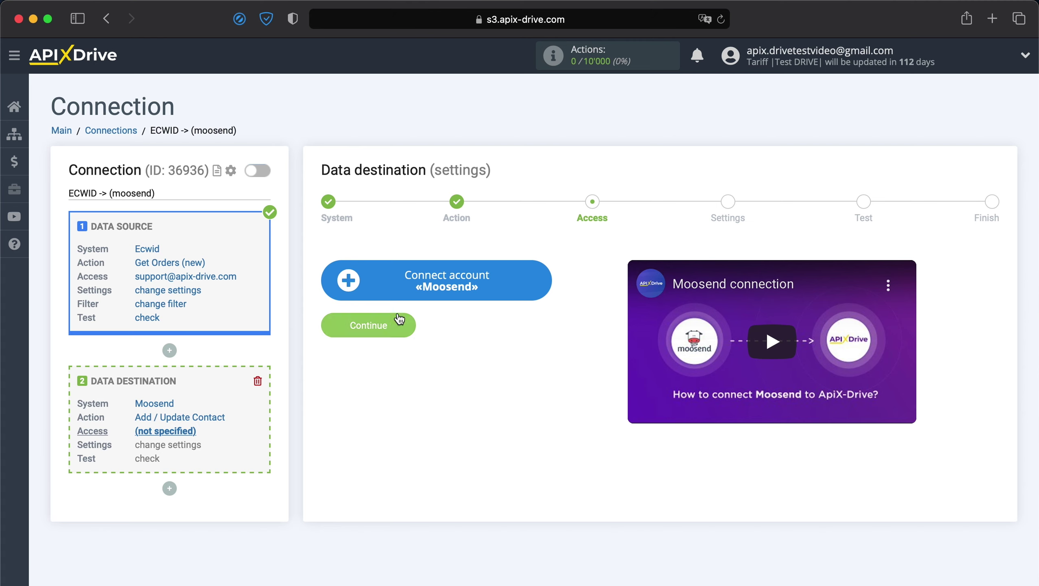
left_click(452, 290)
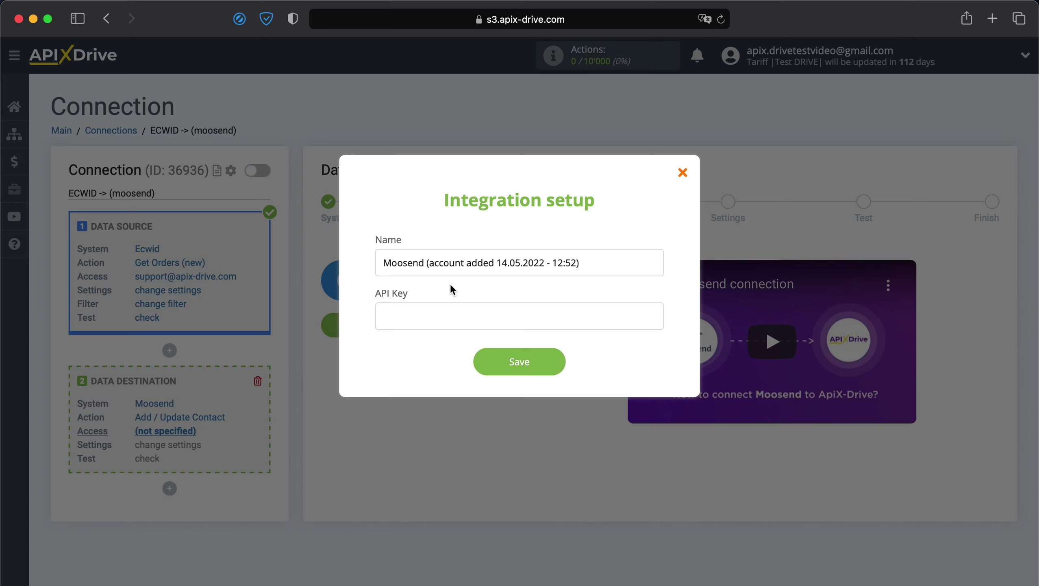
Step: In Moosend, open Settings from the account menu and show the API key section
key("super+Tab")
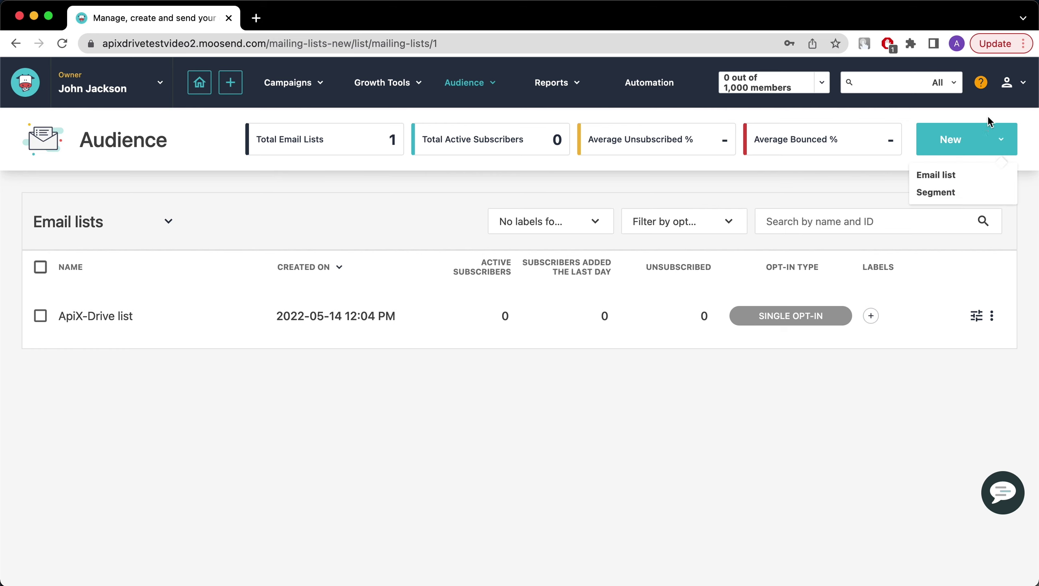
mouse_move(1007, 82)
left_click(959, 132)
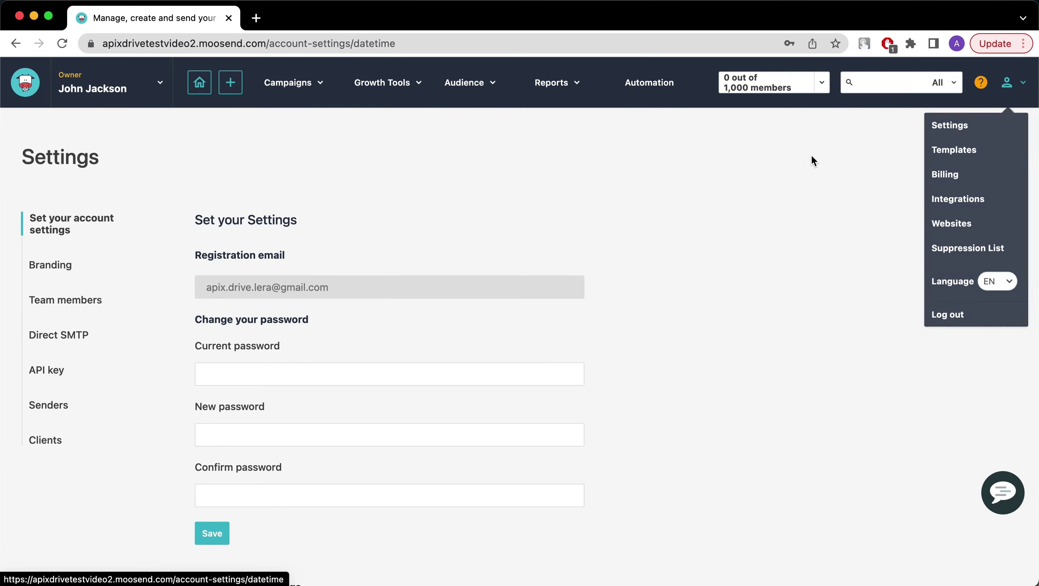
left_click(814, 159)
left_click(46, 374)
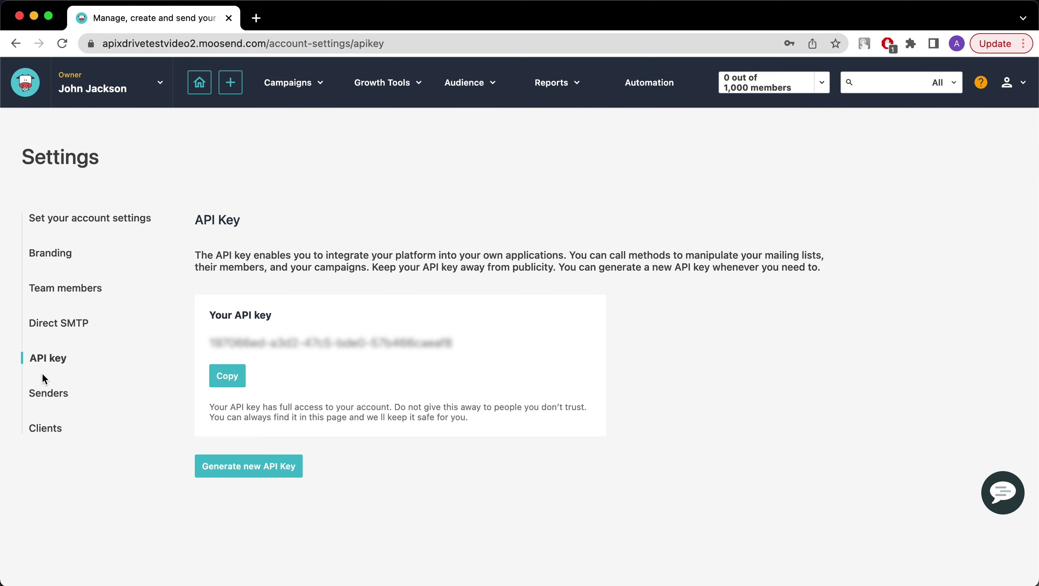
Step: Copy the Moosend API key into ApiX-Drive's API Key field and save the account
left_click(227, 377)
key("super+Tab")
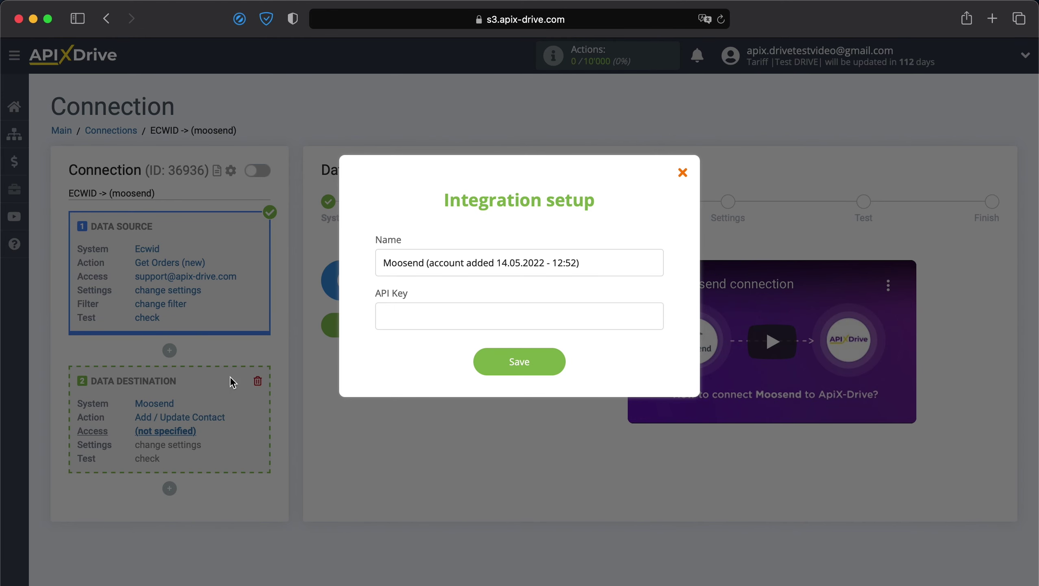
right_click(459, 318)
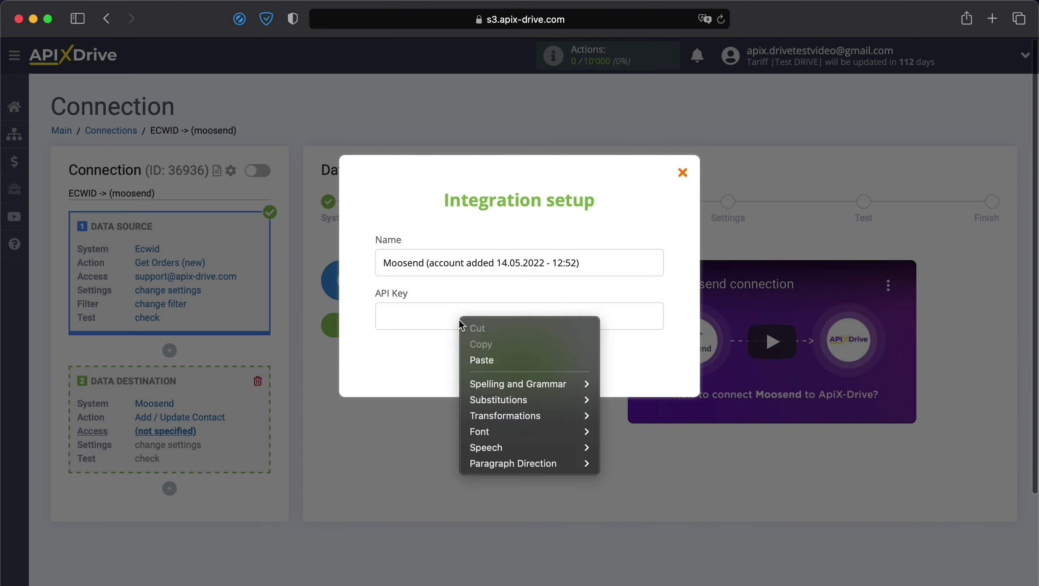
left_click(475, 359)
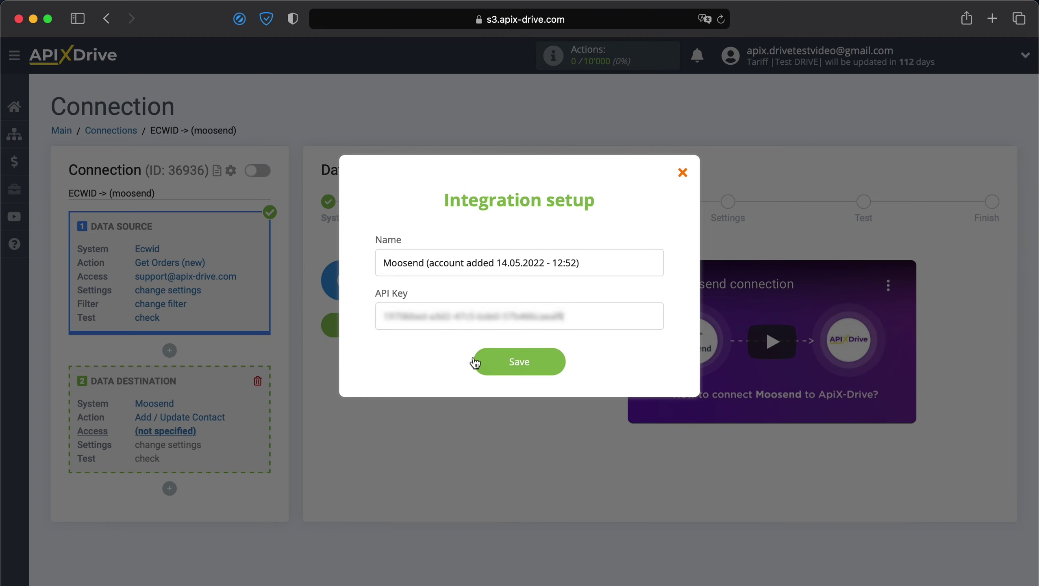
left_click(507, 366)
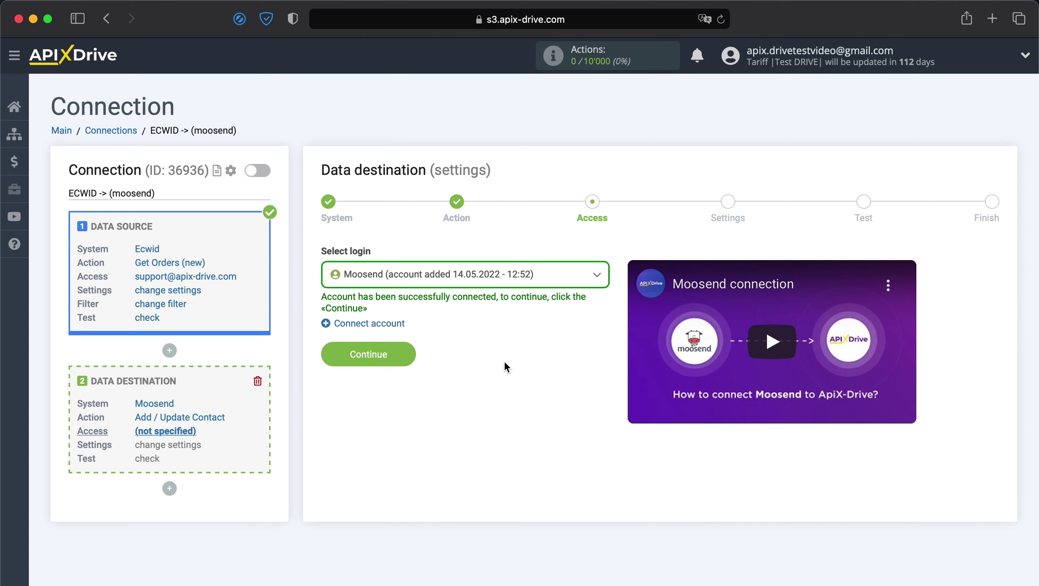
Step: Select the new Moosend login and continue to the Settings step
left_click(537, 275)
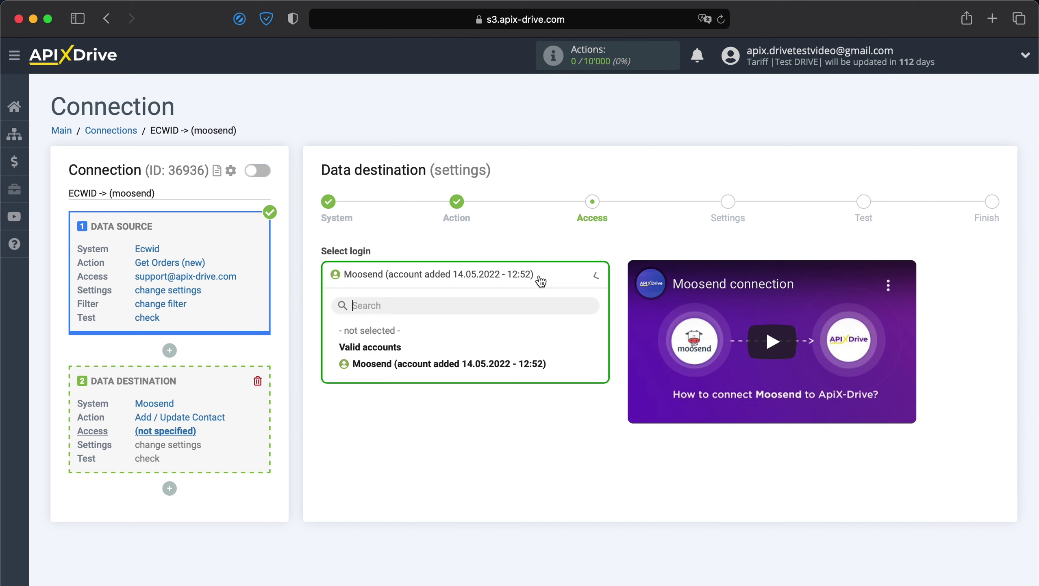
left_click(481, 363)
left_click(390, 352)
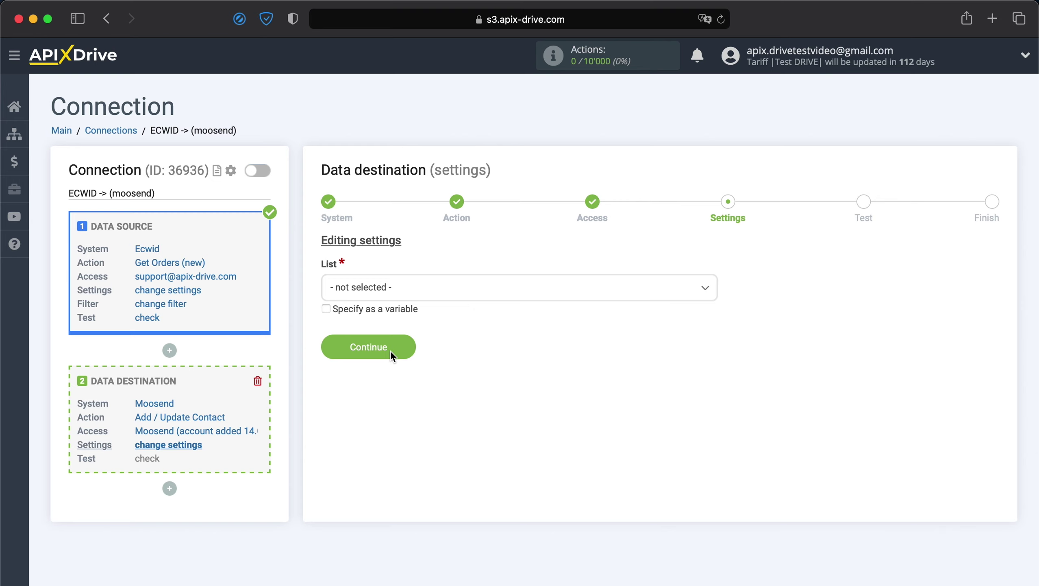
Step: Target the ApiX-Drive list and map Ecwid's order E-mail variable to E-mail
left_click(459, 293)
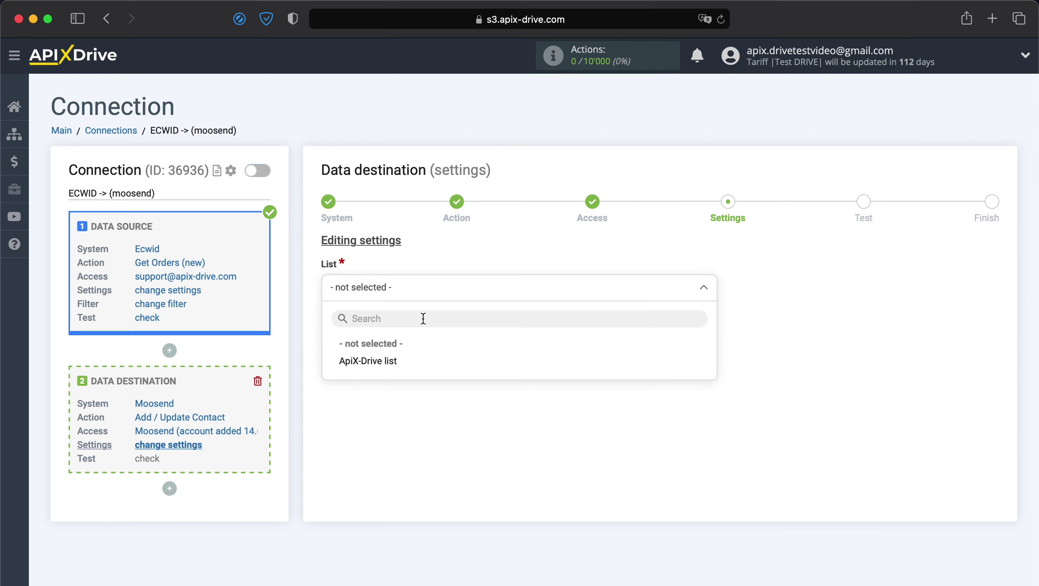
left_click(367, 360)
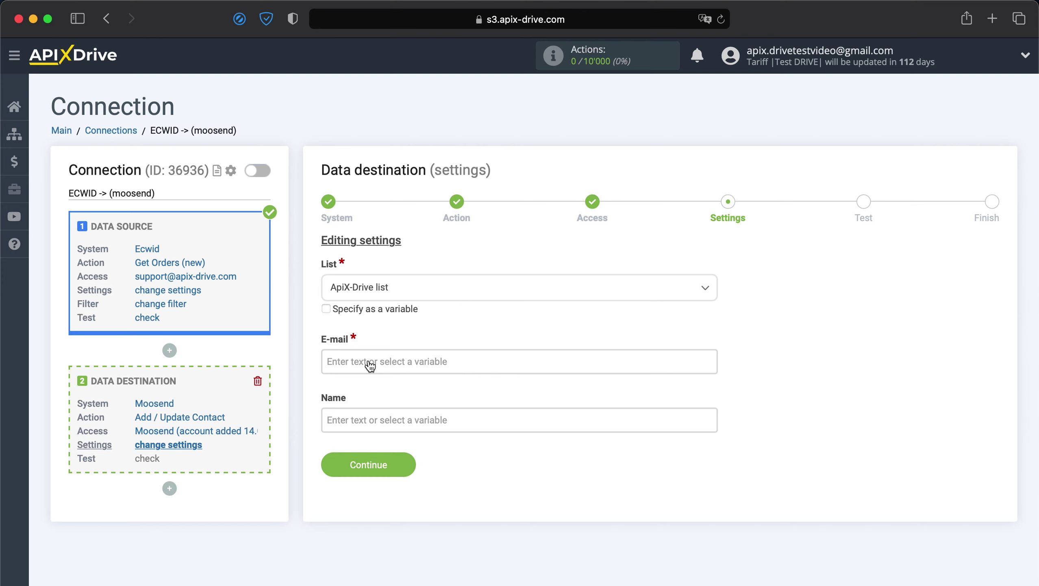
left_click(371, 365)
scroll(371, 365, "down", 10)
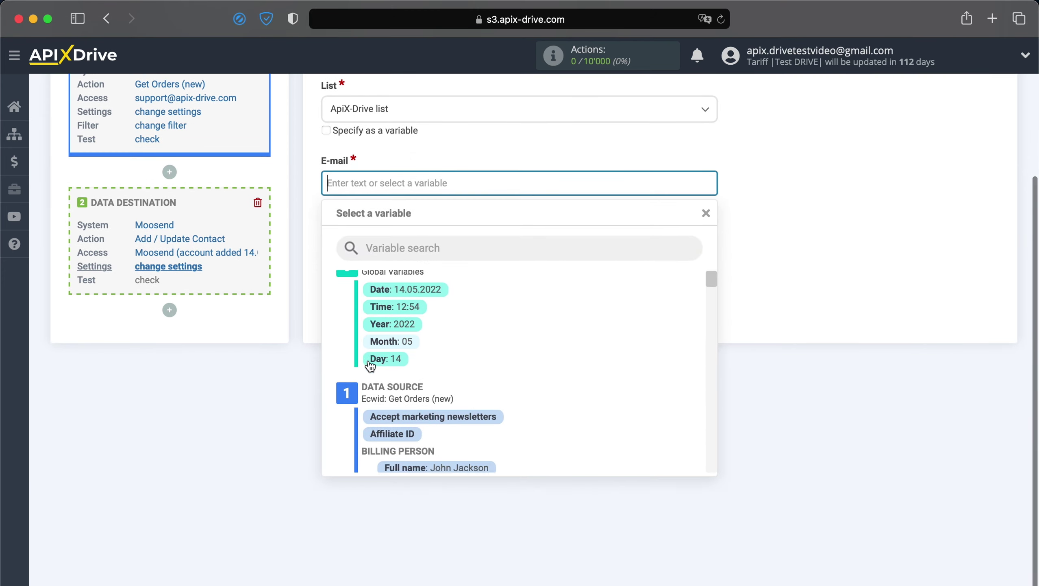
scroll(370, 364, "down", 8)
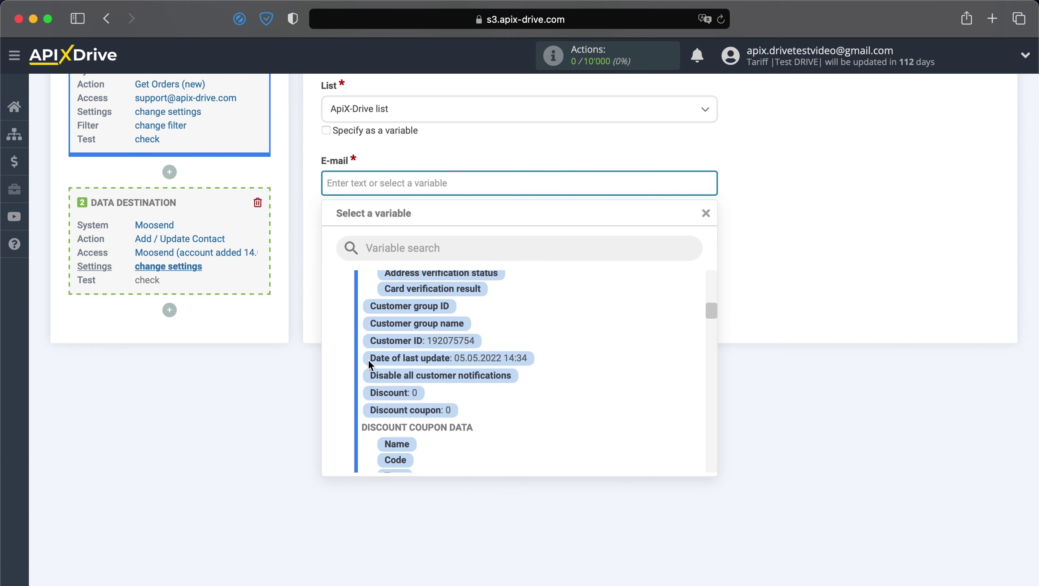
scroll(368, 359, "down", 6)
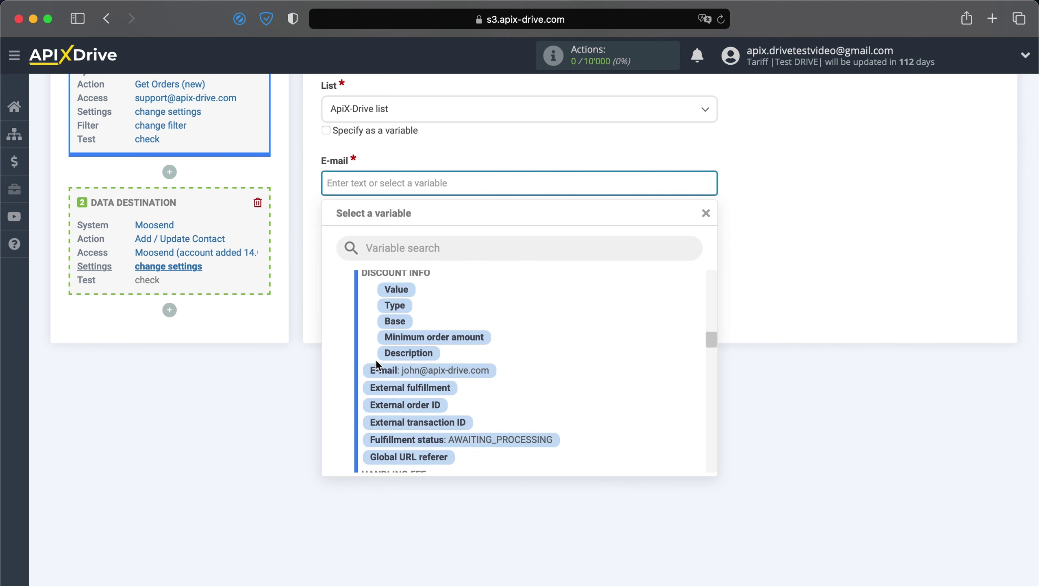
left_click(369, 366)
Step: Map the billing person's Full name variable to Name
left_click(466, 246)
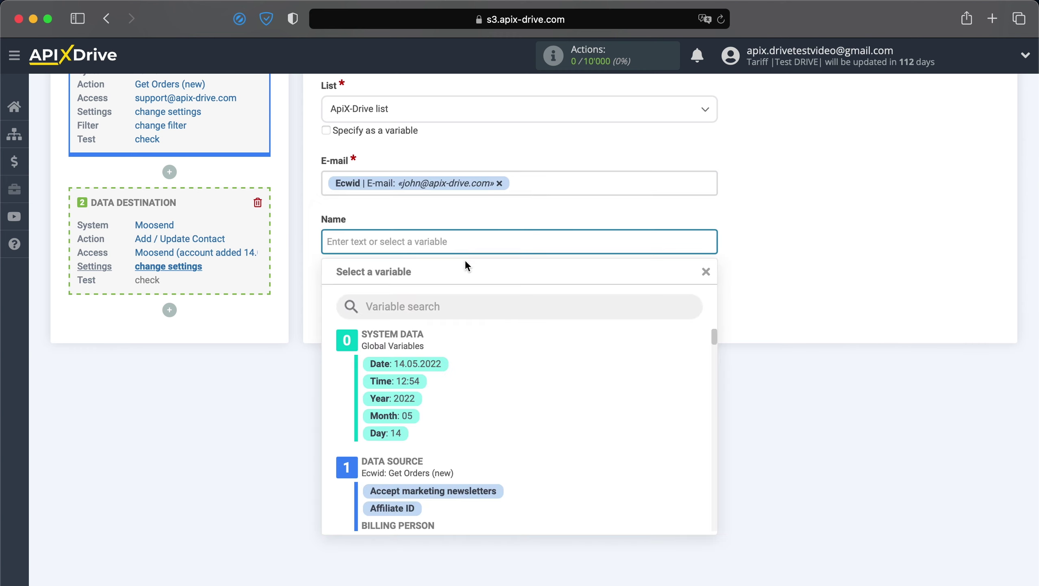
scroll(450, 343, "down", 3)
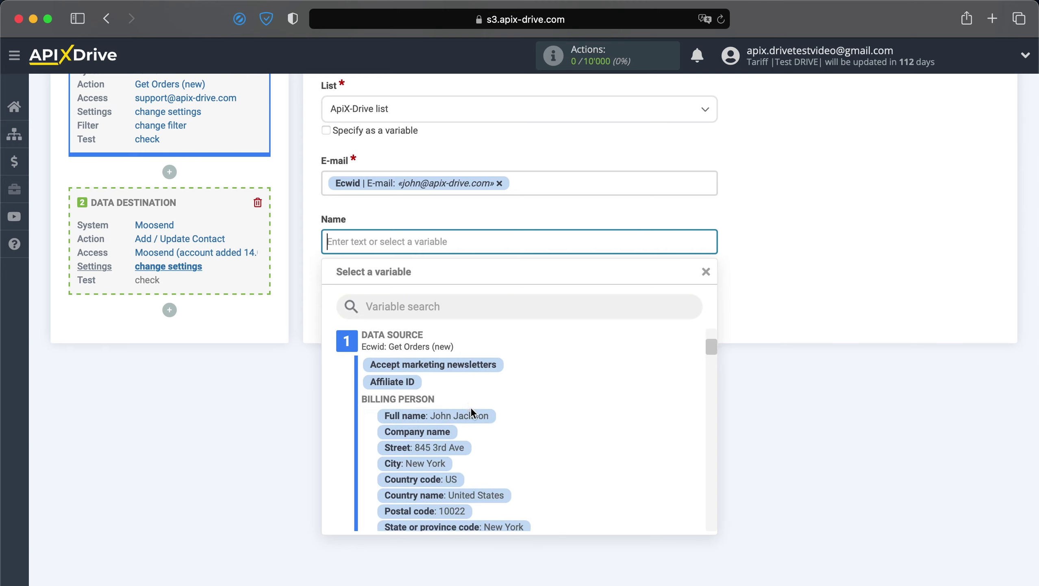
left_click(471, 414)
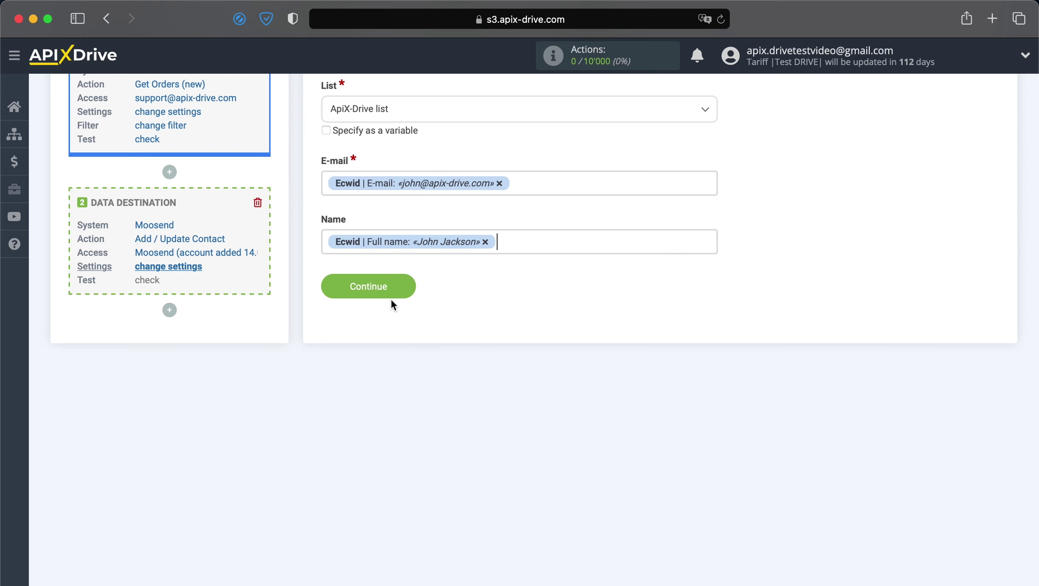
Step: Save the field mapping and send the test contact to Moosend
left_click(378, 288)
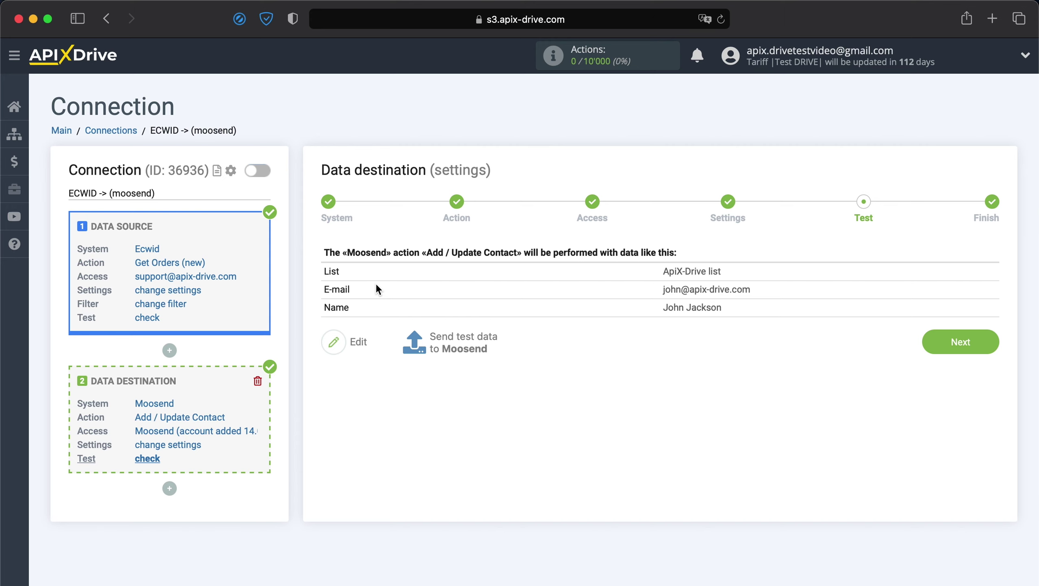
left_click(448, 345)
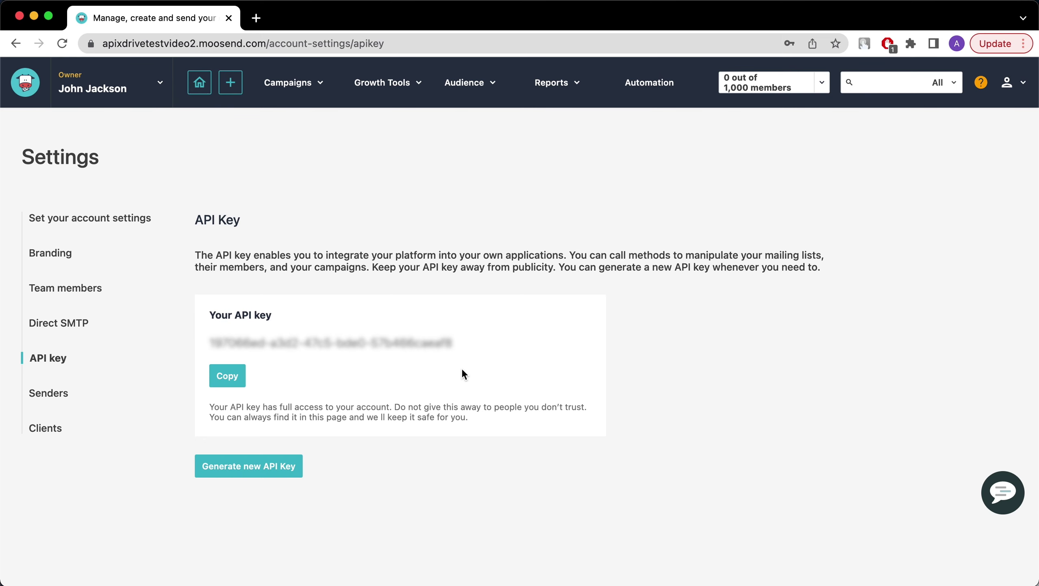
Step: Check the ApiX-Drive list's members in Moosend and open the new test contact's details
mouse_move(476, 67)
left_click(466, 120)
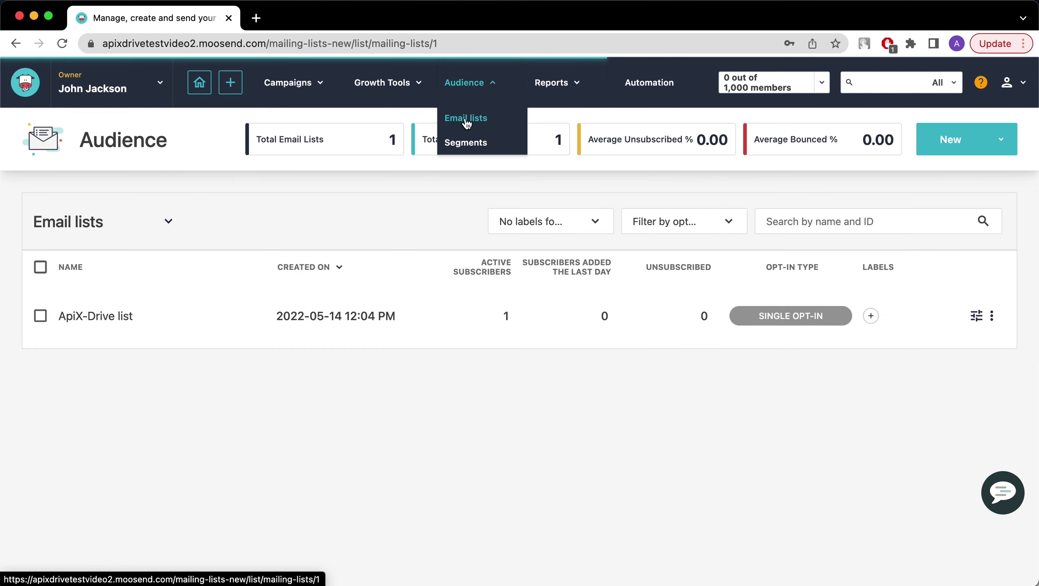
left_click(82, 319)
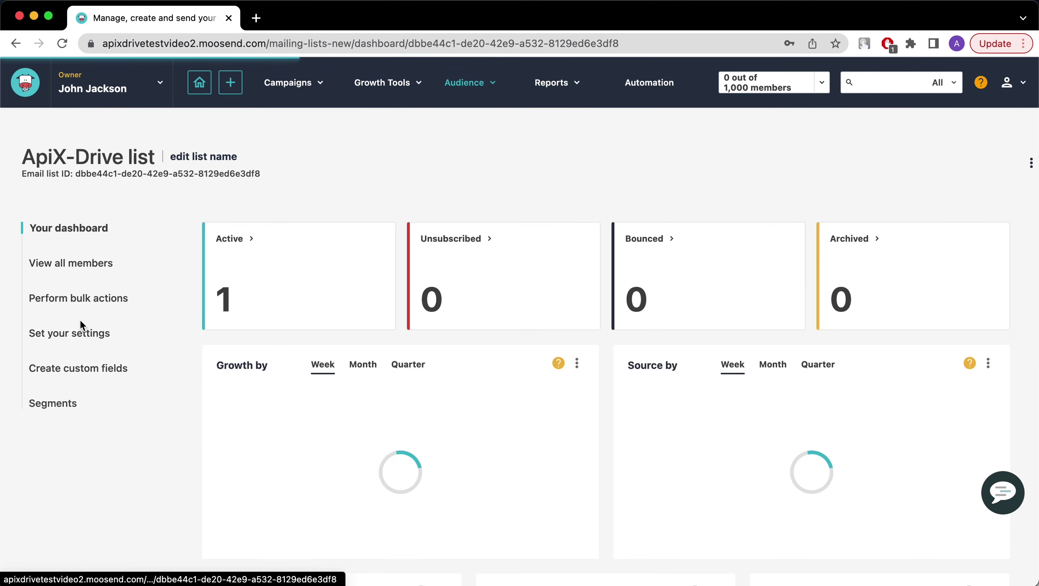
left_click(61, 267)
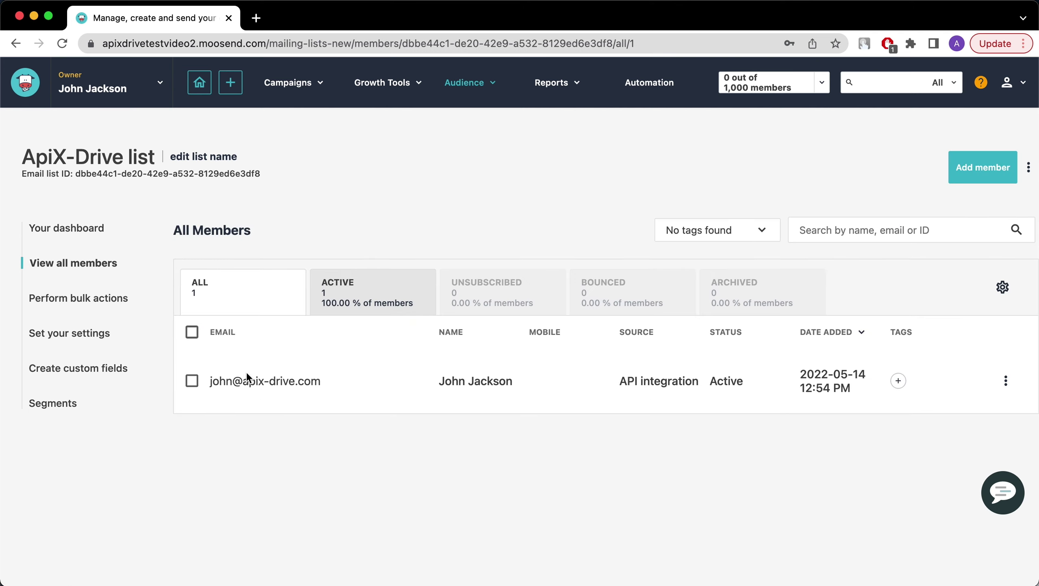
left_click(251, 381)
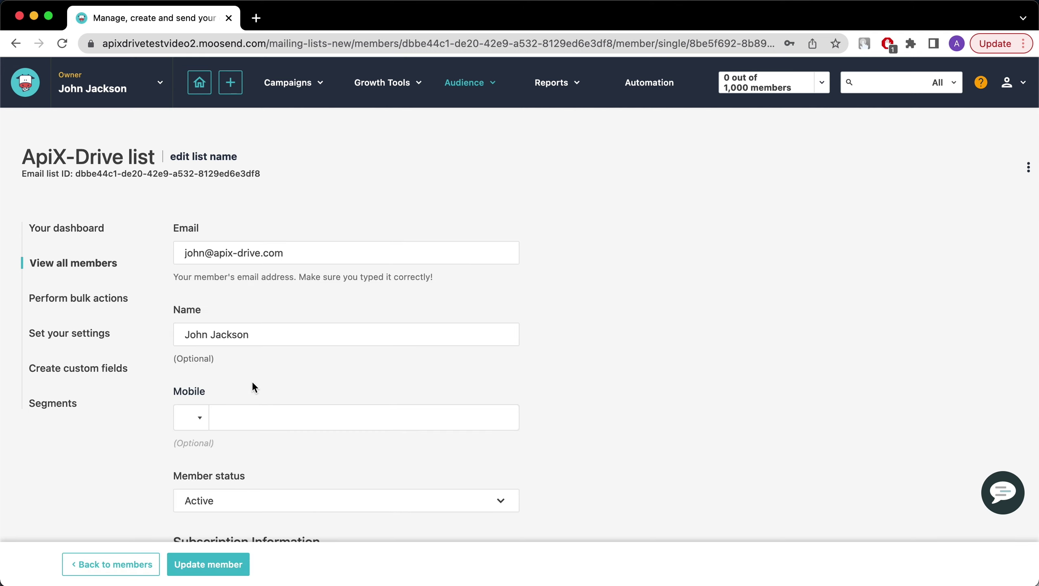
scroll(252, 381, "down", 3)
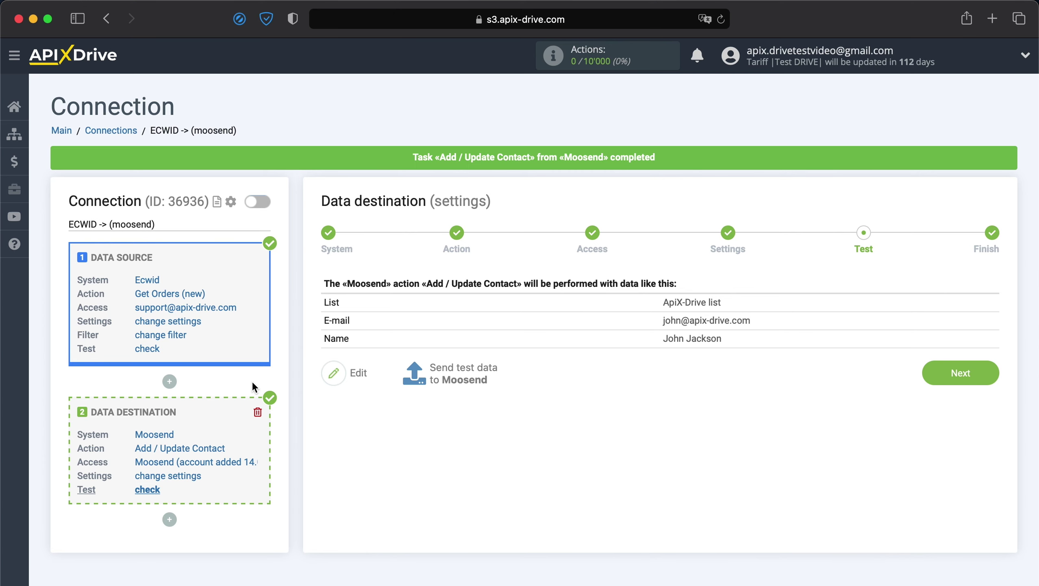
Step: Finish the ECWID -> (moosend) setup and enable auto-update for the connection
left_click(949, 374)
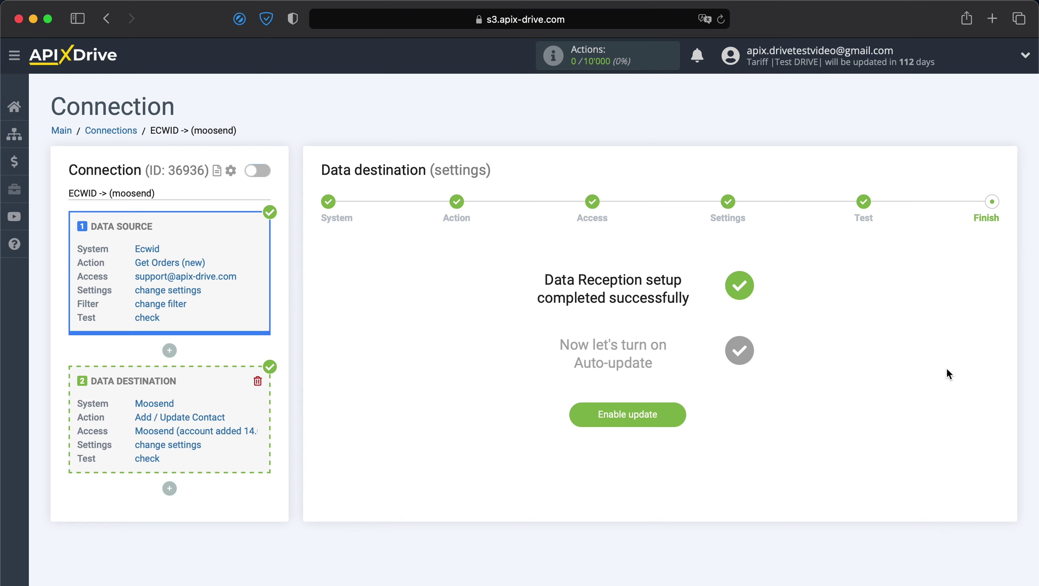
left_click(654, 413)
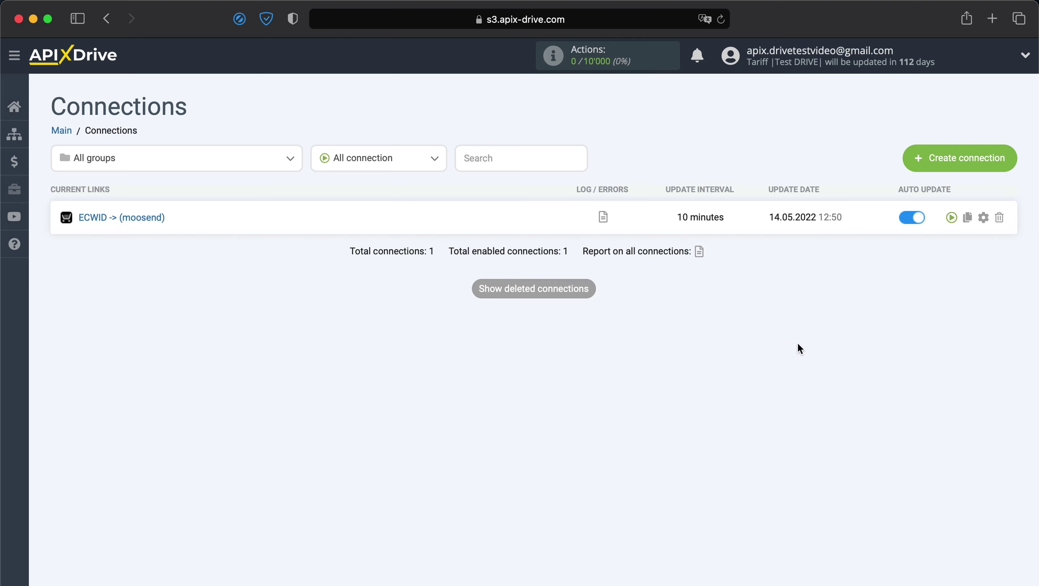
Step: Change the ECWID -> (moosend) connection's update interval to 5 minutes and save
left_click(984, 217)
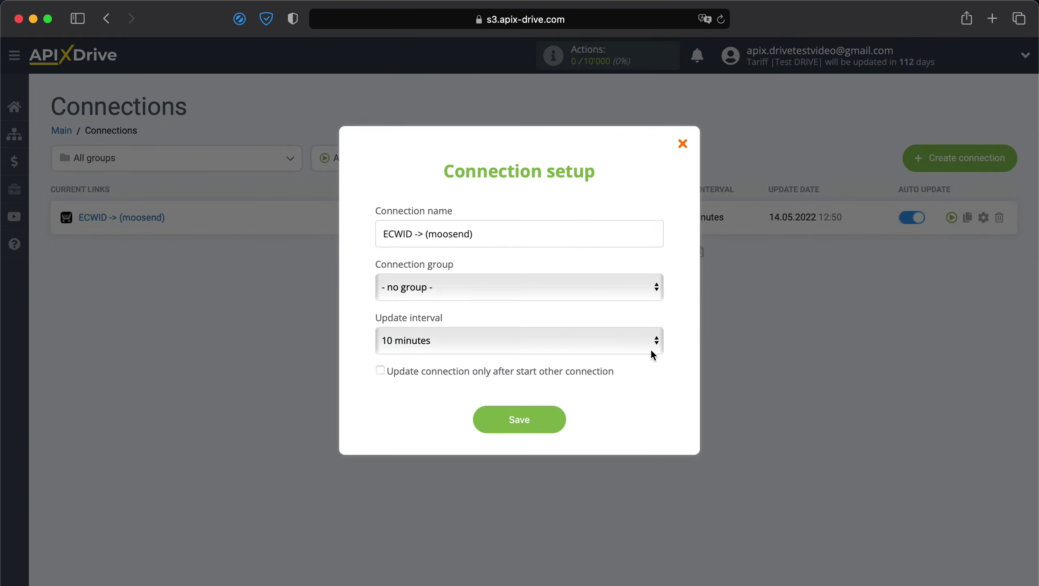
left_click(564, 351)
left_click(594, 320)
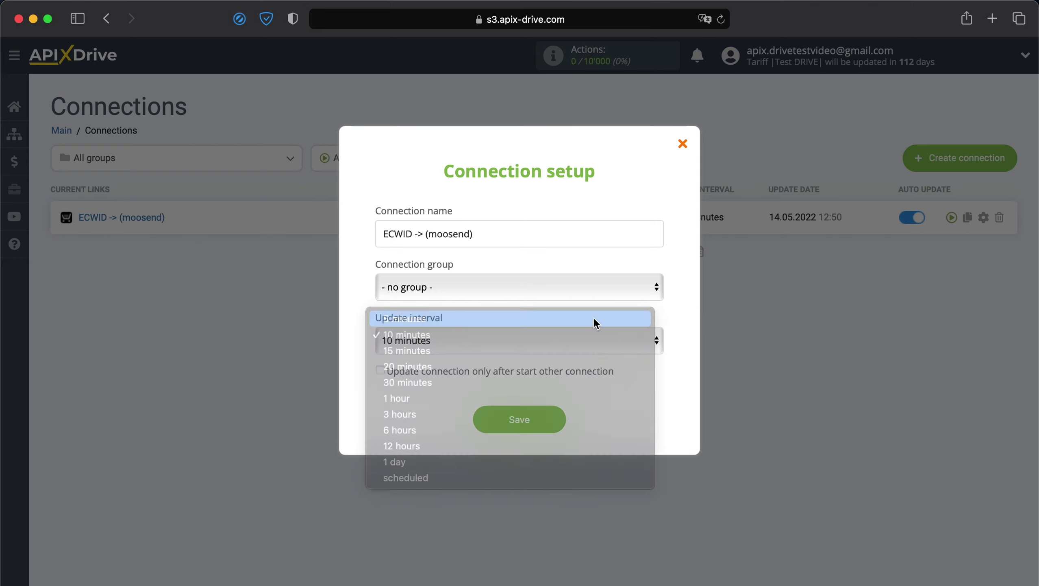
left_click(530, 424)
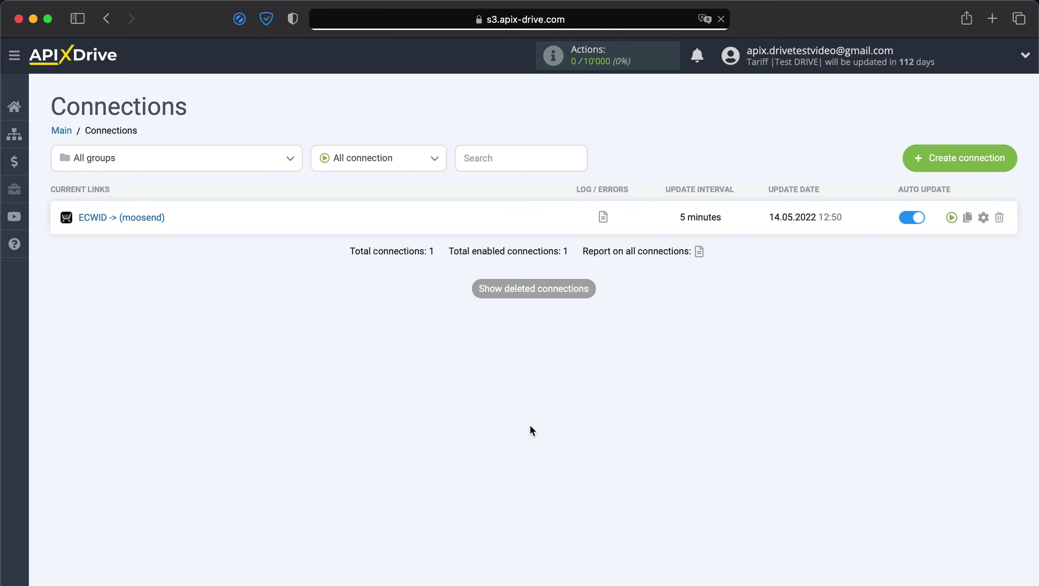